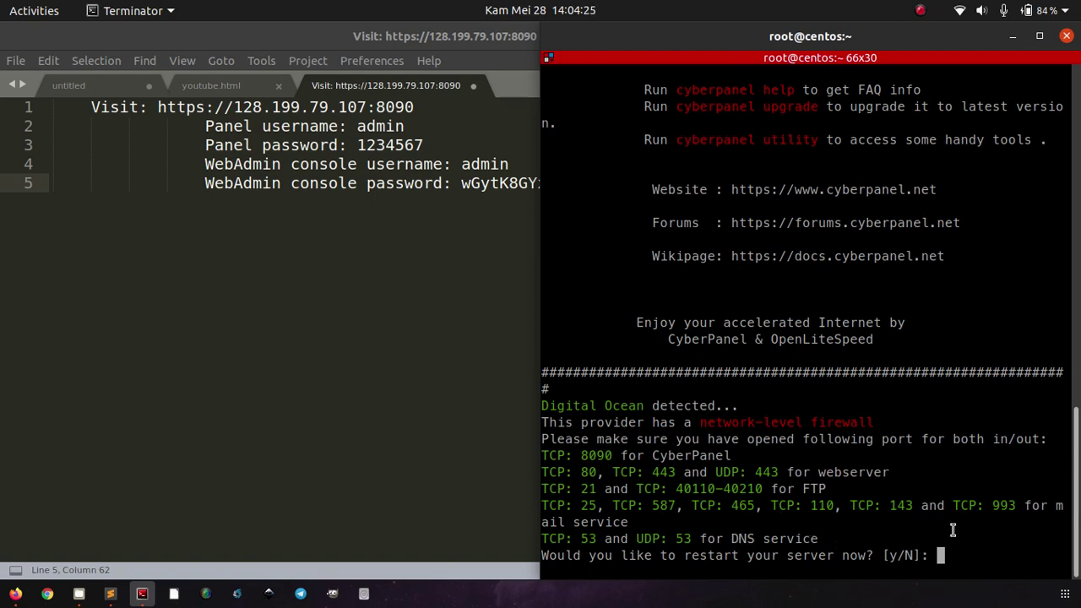
Step: Confirm the server restart with 'y', then open a Chrome incognito window
{"action": "type", "text": "y"}
{"action": "key", "text": "Return"}
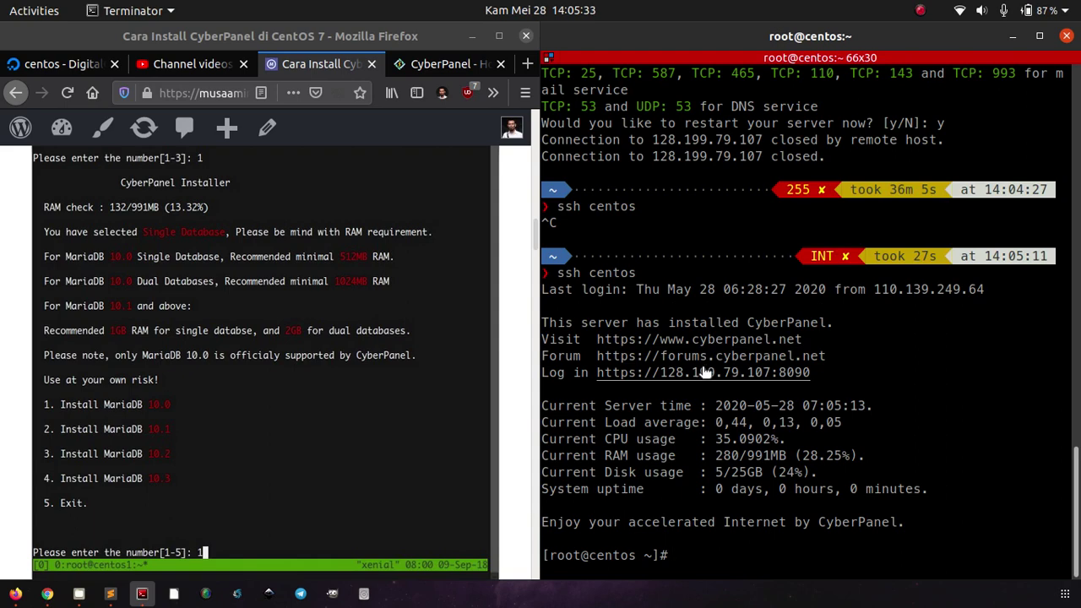
{"action": "left_click", "coordinate": [48, 594]}
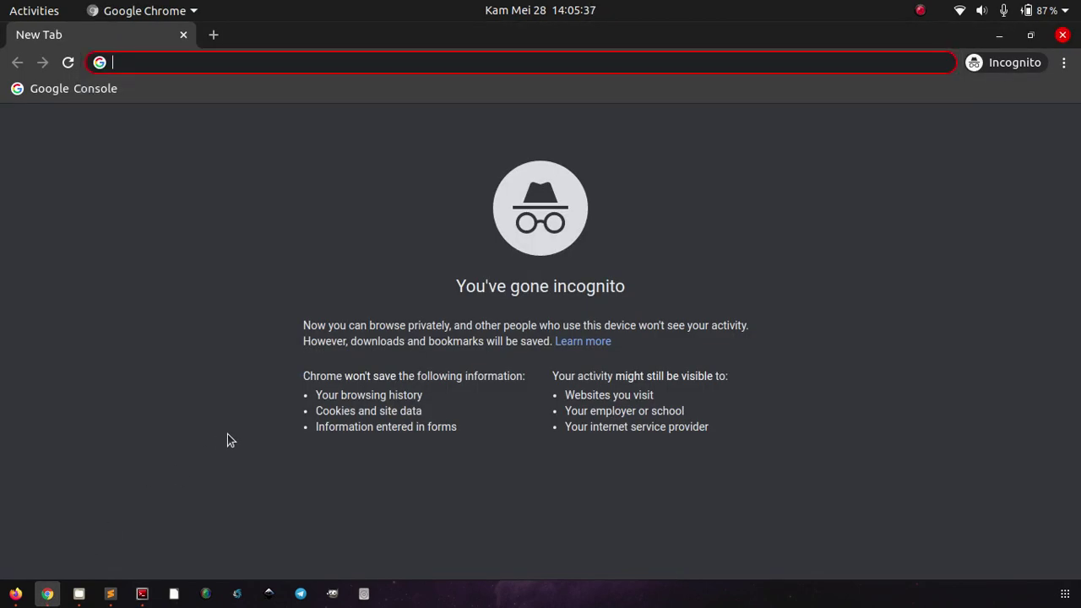
Step: Copy the CyberPanel login address 128.199.79.107:8090 from Terminator and load it in Chrome
{"action": "key", "text": "BackSpace"}
{"action": "key", "text": "alt+Tab"}
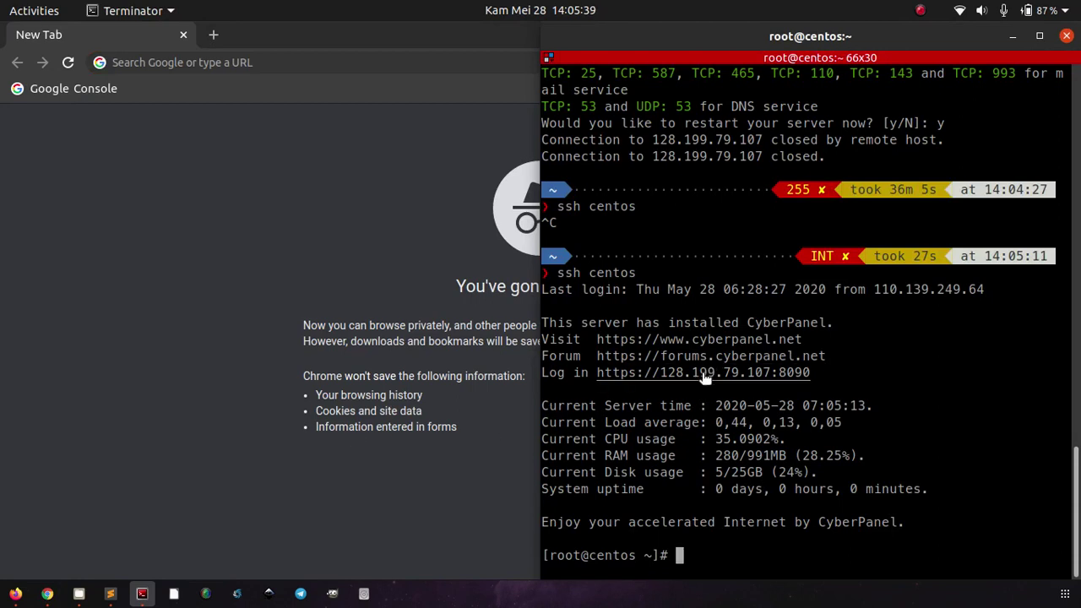
{"action": "right_click", "coordinate": [701, 375]}
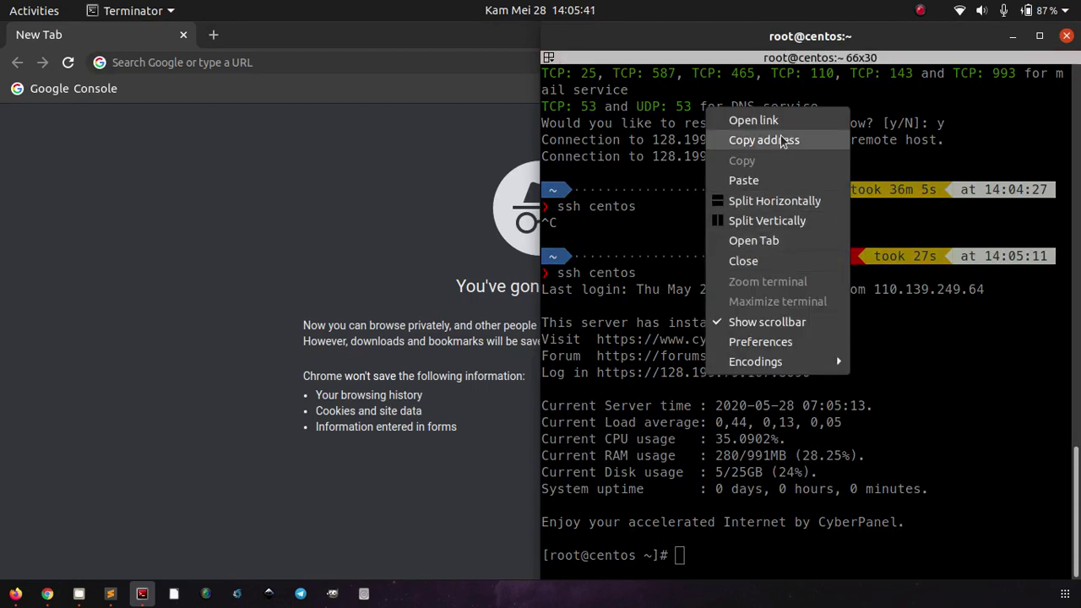
{"action": "left_click", "coordinate": [778, 138]}
{"action": "left_click", "coordinate": [381, 139]}
{"action": "key", "text": "ctrl+l"}
{"action": "key", "text": "ctrl+v"}
{"action": "key", "text": "Return"}
Step: Look back over the CyberPanel install output in the terminal, then return to Chrome
{"action": "key", "text": "alt+Tab"}
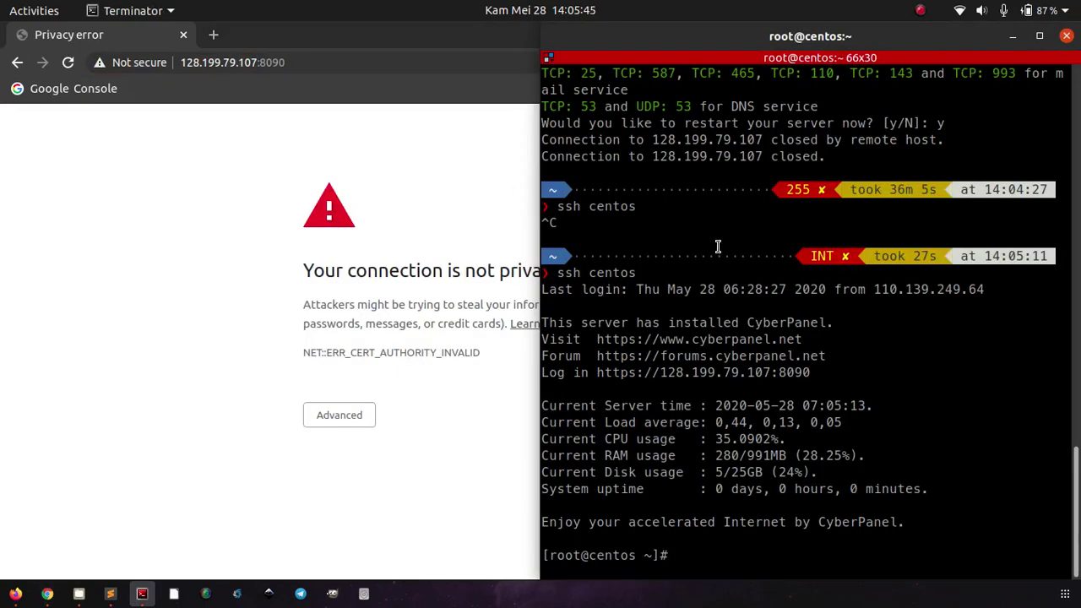
{"action": "scroll", "coordinate": [716, 247], "scroll_direction": "up", "scroll_amount": 10}
{"action": "scroll", "coordinate": [718, 246], "scroll_direction": "up", "scroll_amount": 5}
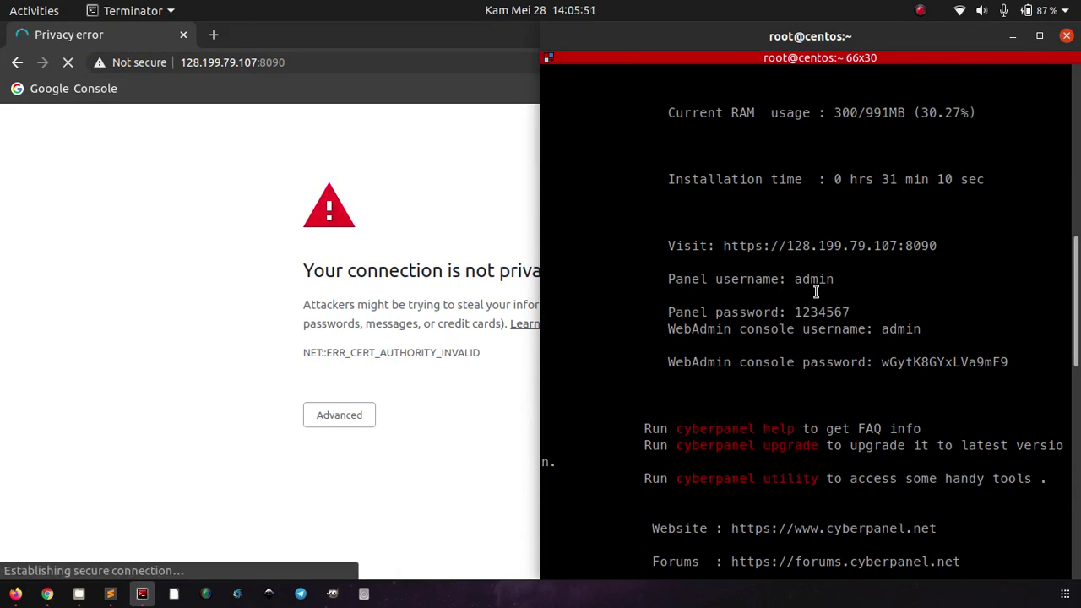
{"action": "left_click", "coordinate": [400, 416]}
Step: Bypass the certificate warning for 128.199.79.107 and sign in as admin with the account password
{"action": "left_click", "coordinate": [319, 420]}
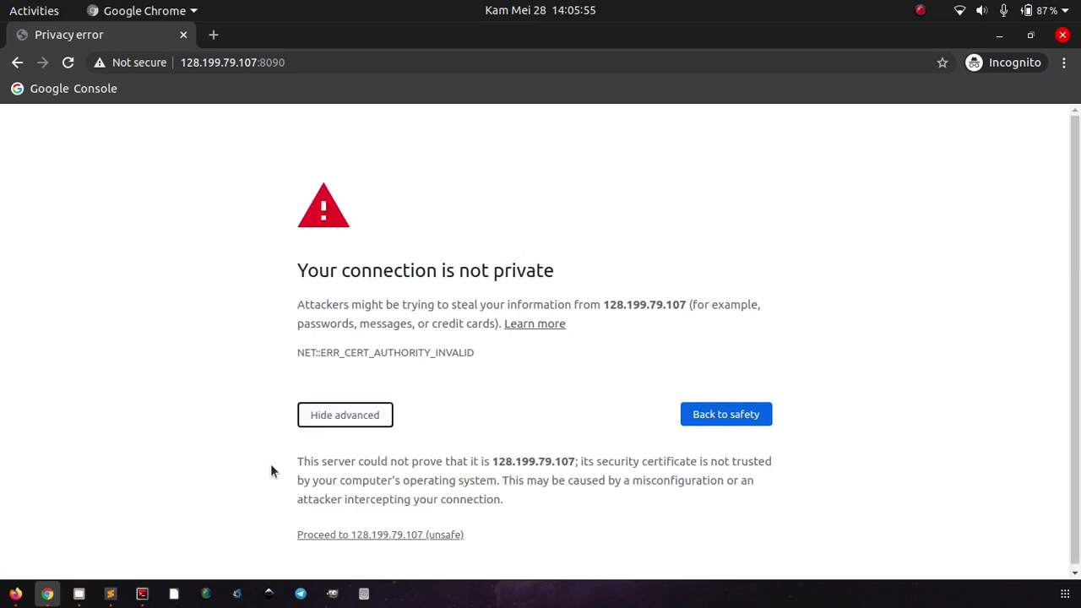
{"action": "left_click", "coordinate": [322, 533]}
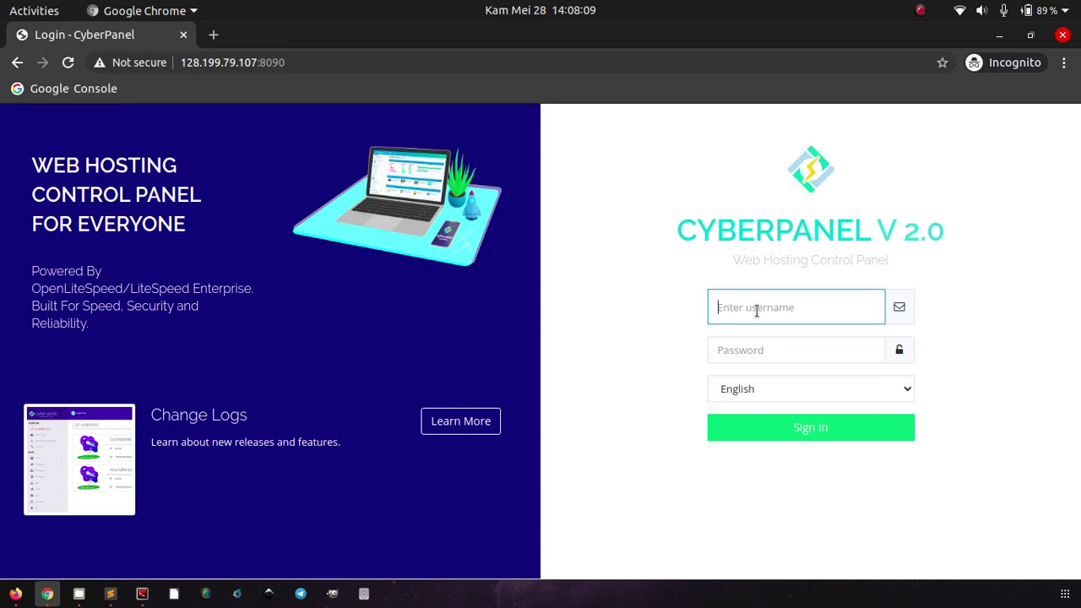
{"action": "type", "text": "admin"}
{"action": "key", "text": "Tab"}
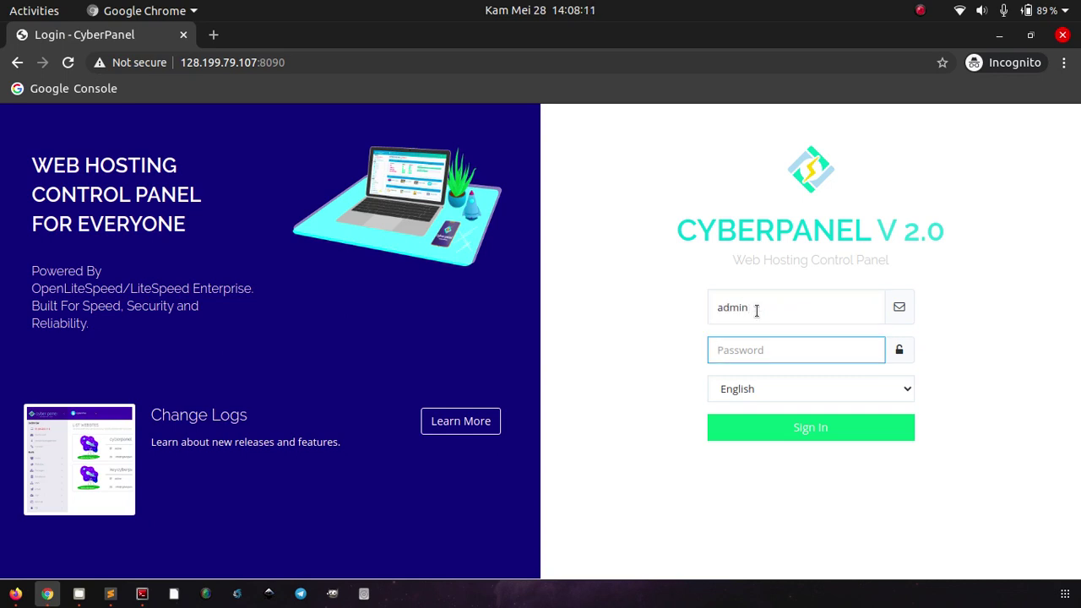
{"action": "type", "text": "•••••••"}
{"action": "left_click", "coordinate": [772, 427]}
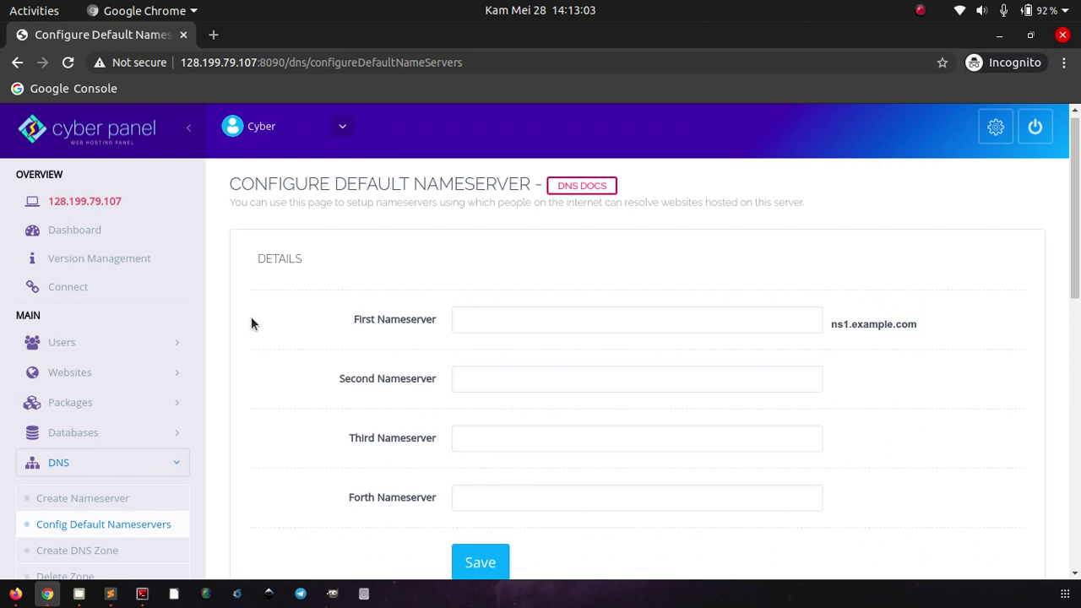
Step: Save ns1.getbox.xyz as the First Nameserver and dismiss the success notice
{"action": "scroll", "coordinate": [251, 323], "scroll_direction": "down", "scroll_amount": 1}
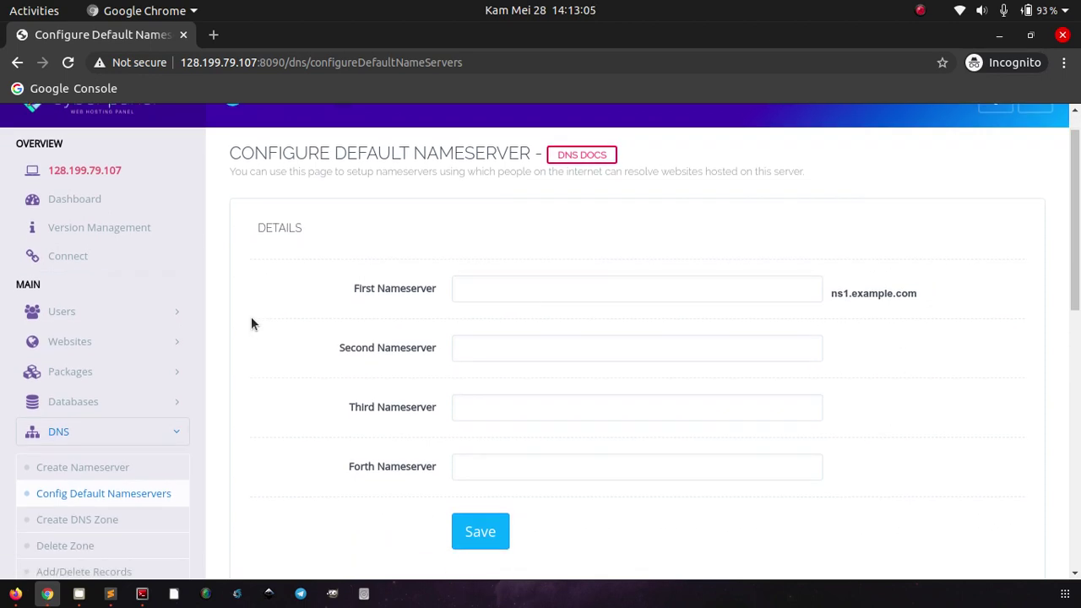
{"action": "scroll", "coordinate": [251, 324], "scroll_direction": "up", "scroll_amount": 1}
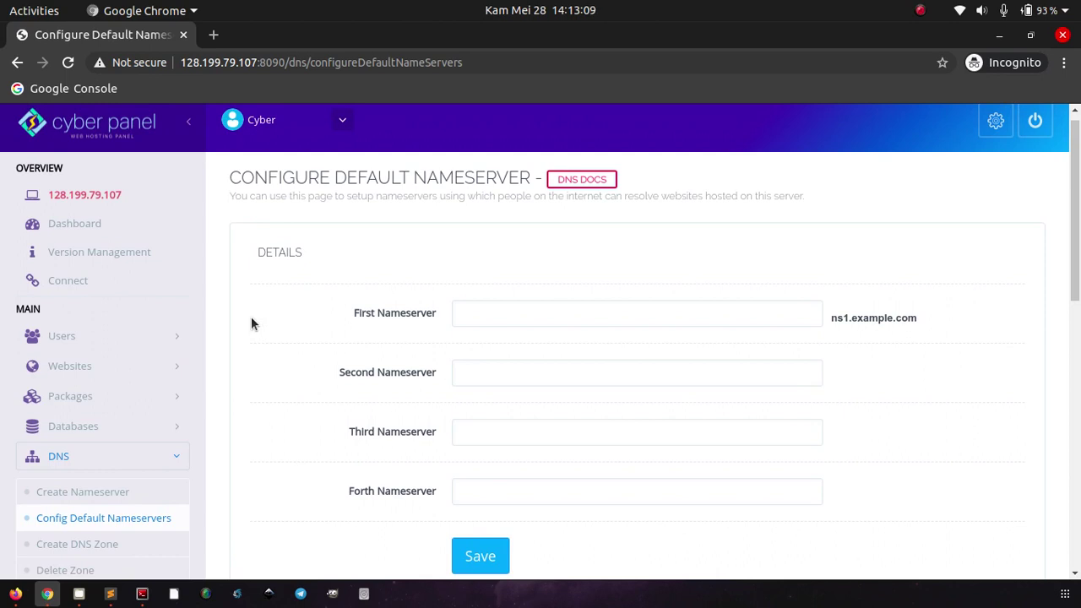
{"action": "left_click", "coordinate": [519, 318]}
{"action": "type", "text": "ns"}
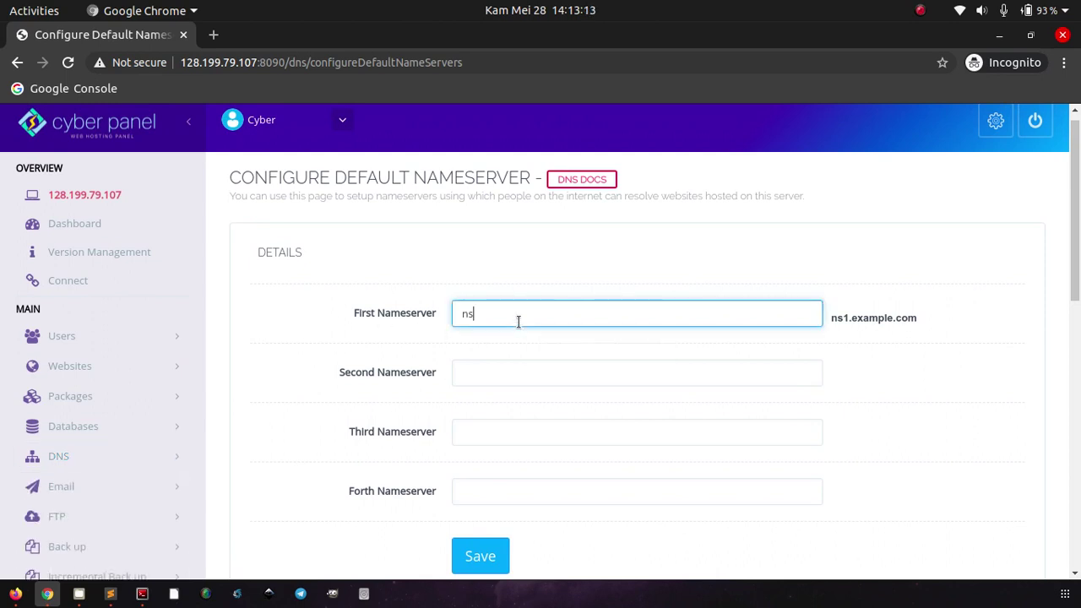
{"action": "type", "text": "1.getbox.xyz"}
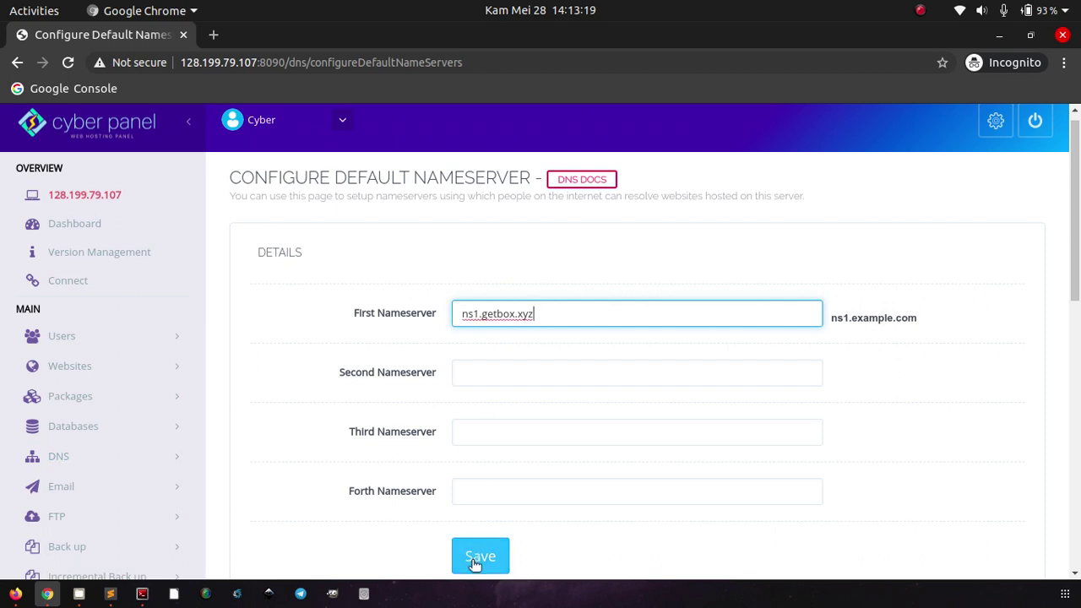
{"action": "left_click", "coordinate": [475, 563]}
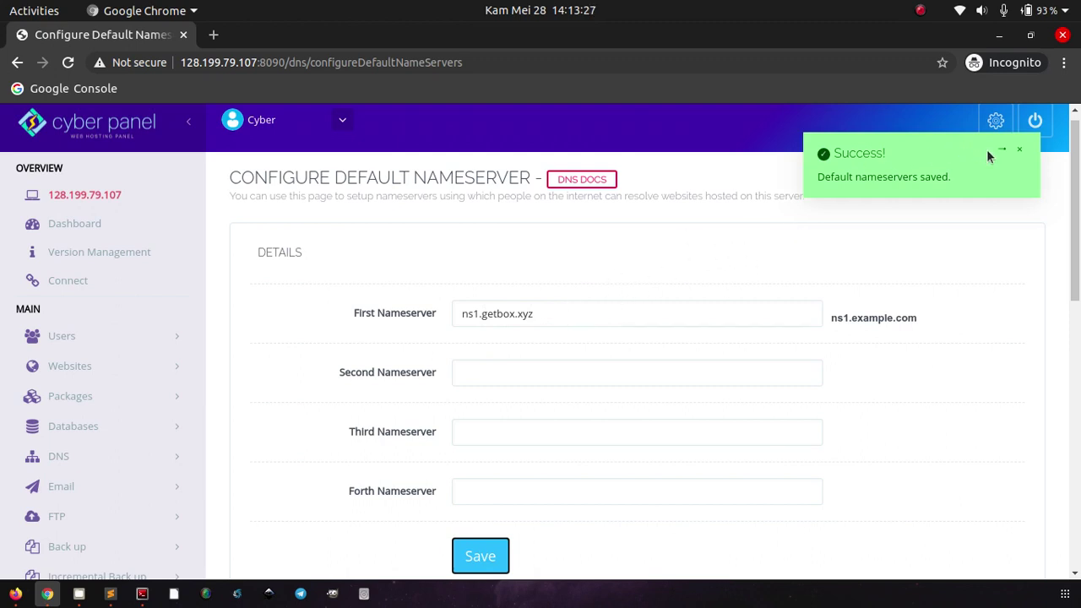
{"action": "left_click", "coordinate": [1025, 152]}
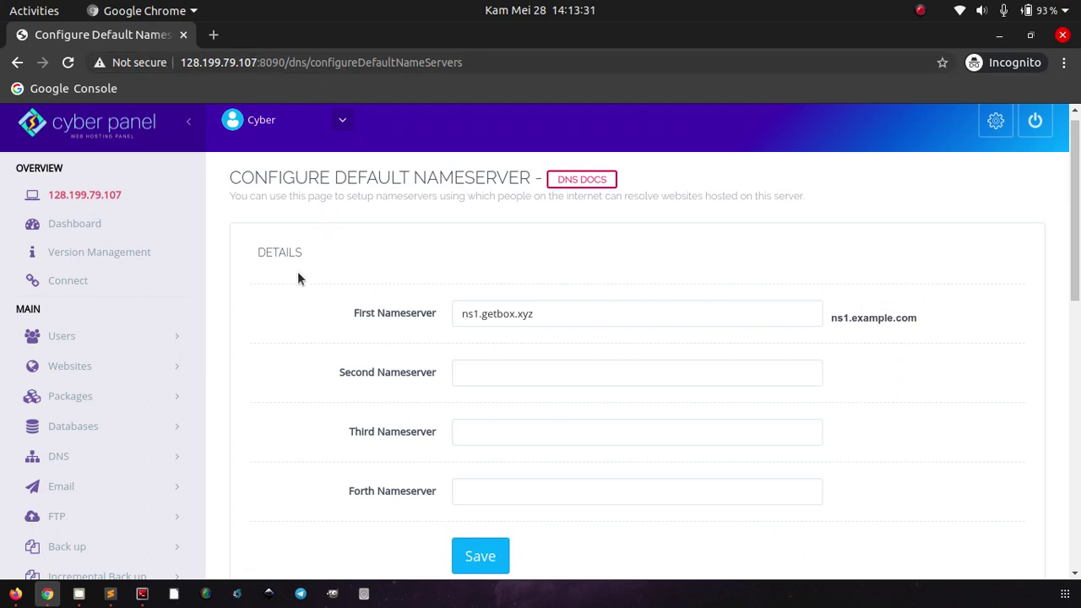
Step: Expand the Websites section in the CyberPanel sidebar
{"action": "left_click", "coordinate": [103, 365]}
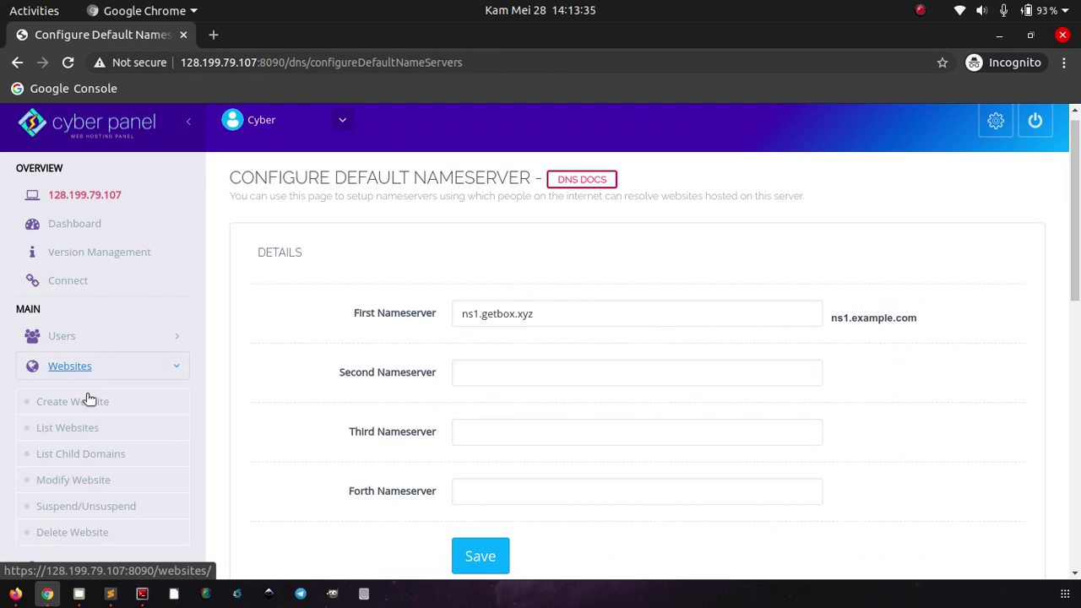
{"action": "scroll", "coordinate": [142, 415], "scroll_direction": "down", "scroll_amount": 3}
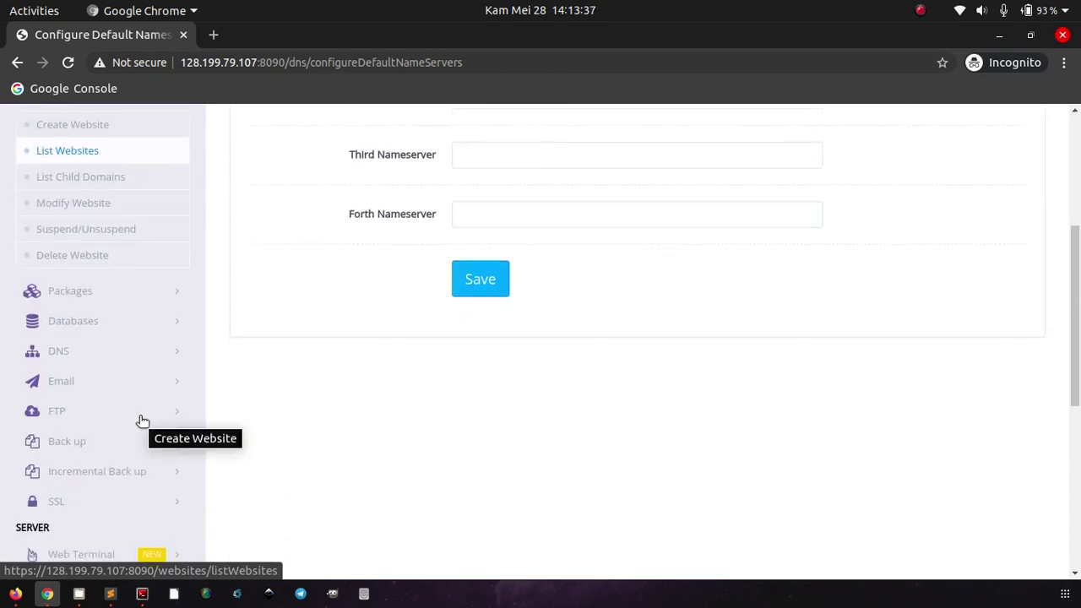
{"action": "scroll", "coordinate": [143, 414], "scroll_direction": "down", "scroll_amount": 1}
{"action": "scroll", "coordinate": [136, 397], "scroll_direction": "up", "scroll_amount": 4}
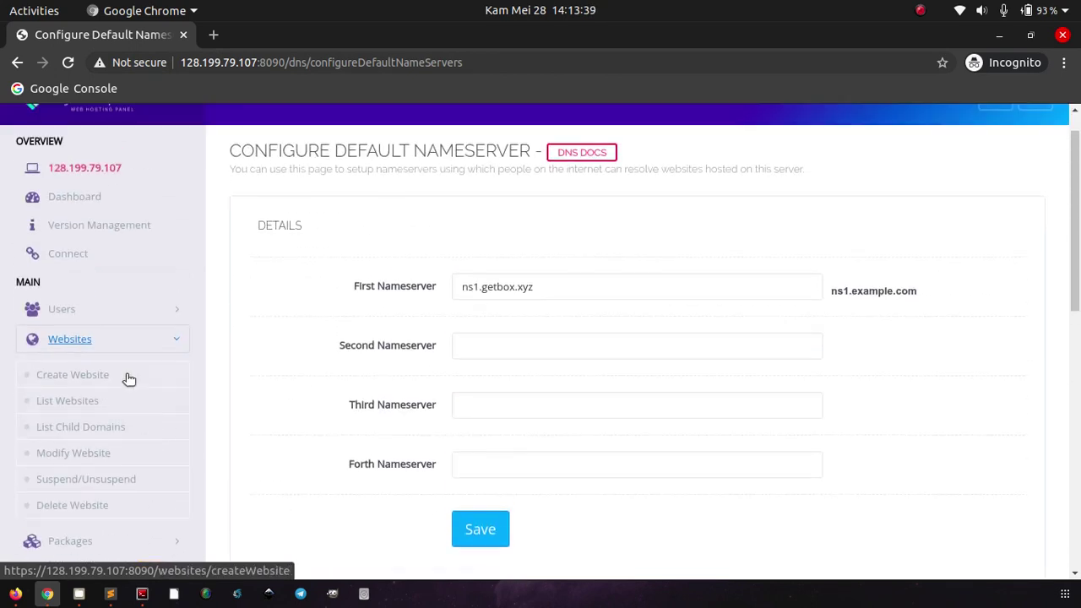
Step: On Create Website, choose package Default, owner admin, and domain getbox.xyz
{"action": "left_click", "coordinate": [96, 375]}
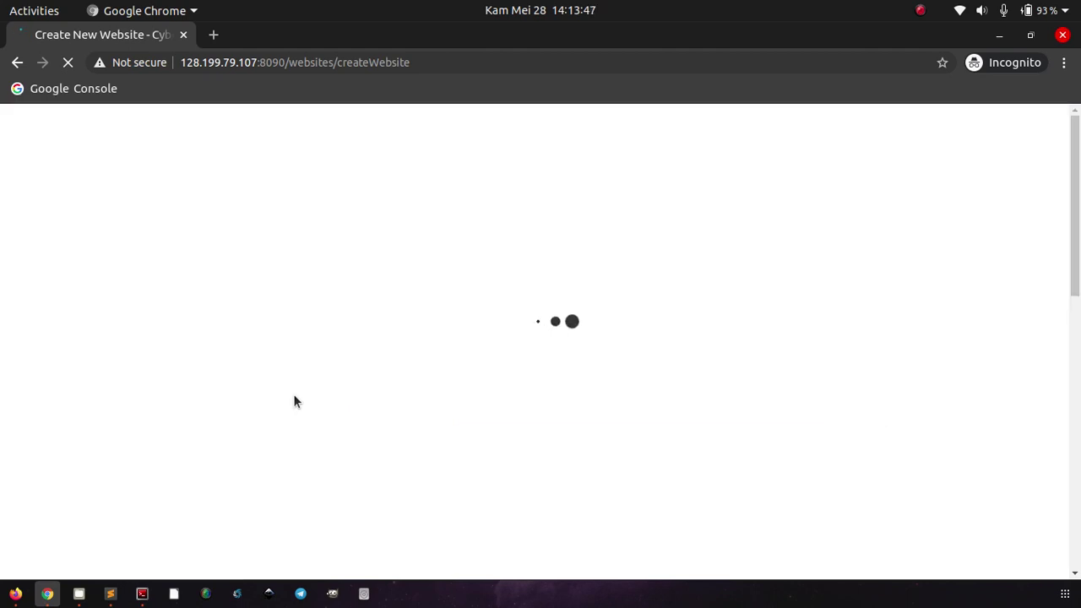
{"action": "left_click", "coordinate": [477, 329]}
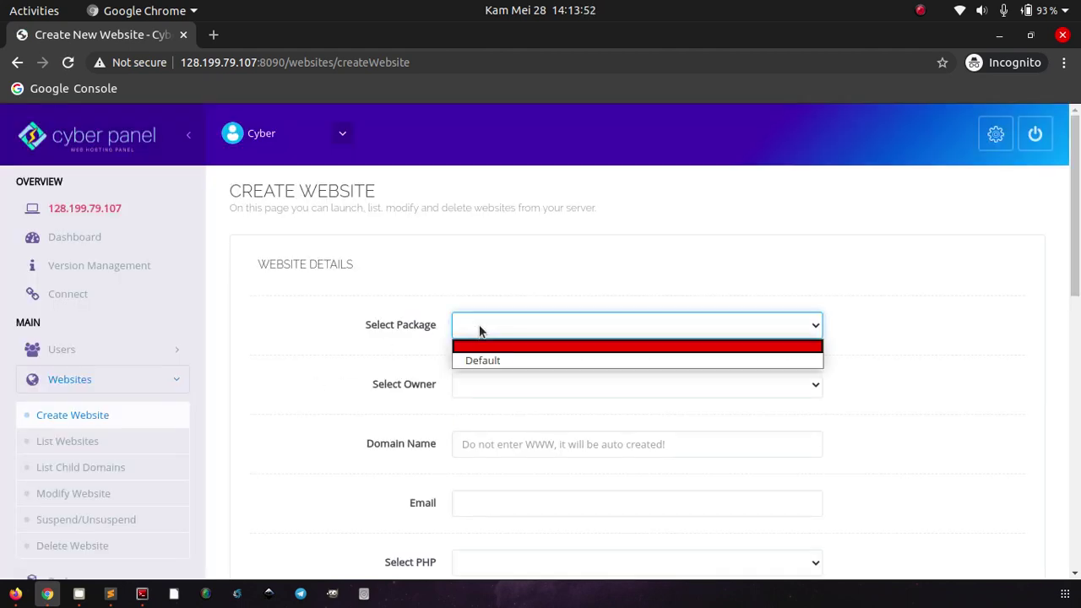
{"action": "left_click", "coordinate": [476, 360]}
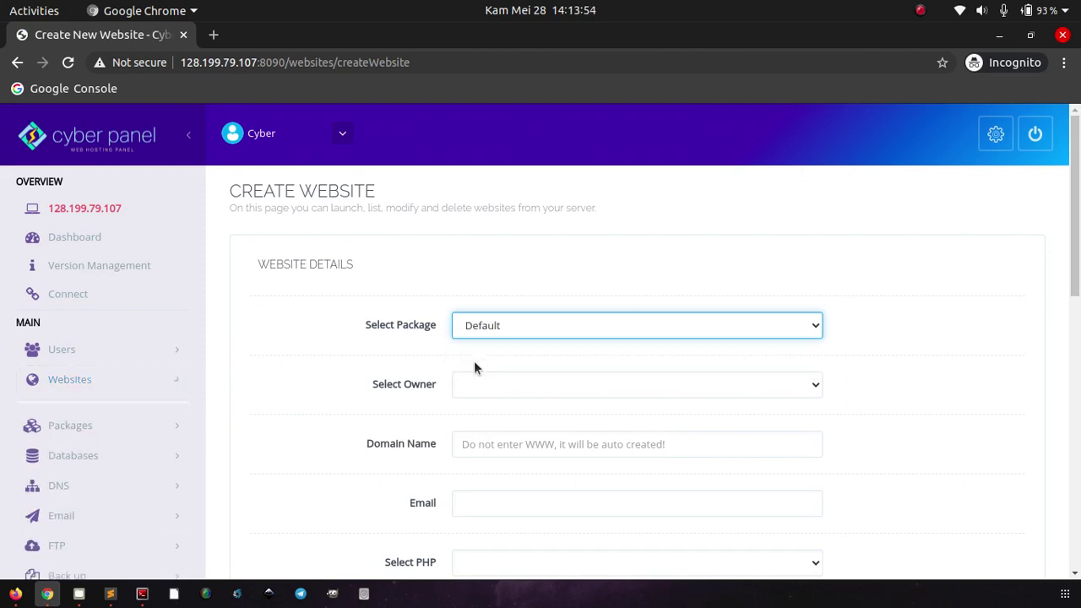
{"action": "left_click", "coordinate": [475, 387]}
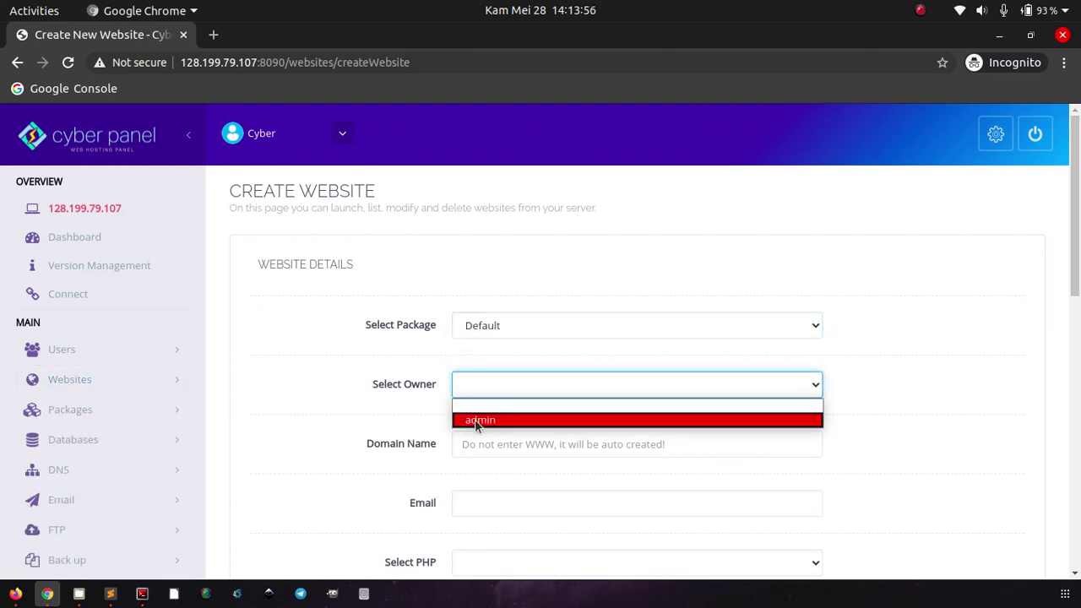
{"action": "left_click", "coordinate": [476, 420]}
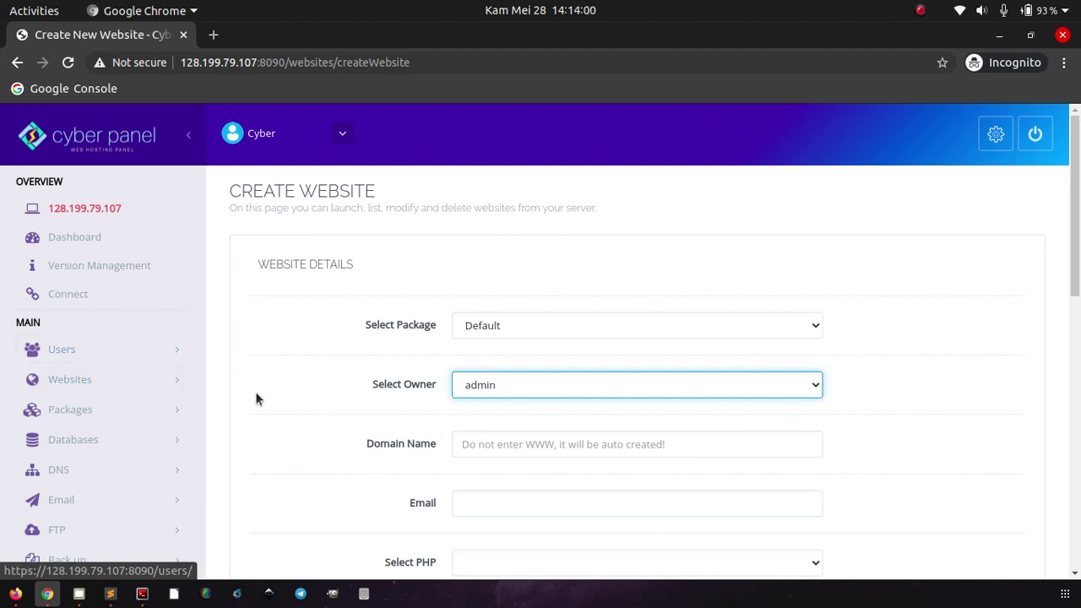
{"action": "scroll", "coordinate": [309, 421], "scroll_direction": "down", "scroll_amount": 1}
{"action": "left_click", "coordinate": [495, 393]}
{"action": "type", "text": "getbox"}
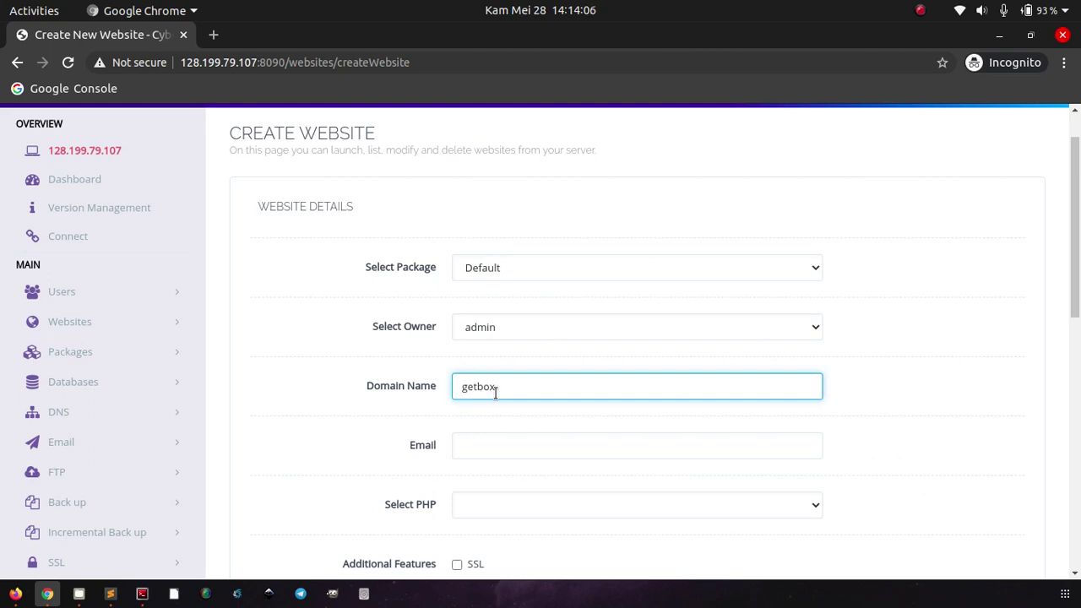
{"action": "type", "text": ".xyz"}
Step: Choose PHP 7.4, tick SSL, and fill in the contact e-mail address
{"action": "scroll", "coordinate": [307, 416], "scroll_direction": "down", "scroll_amount": 4}
{"action": "left_click", "coordinate": [512, 278]}
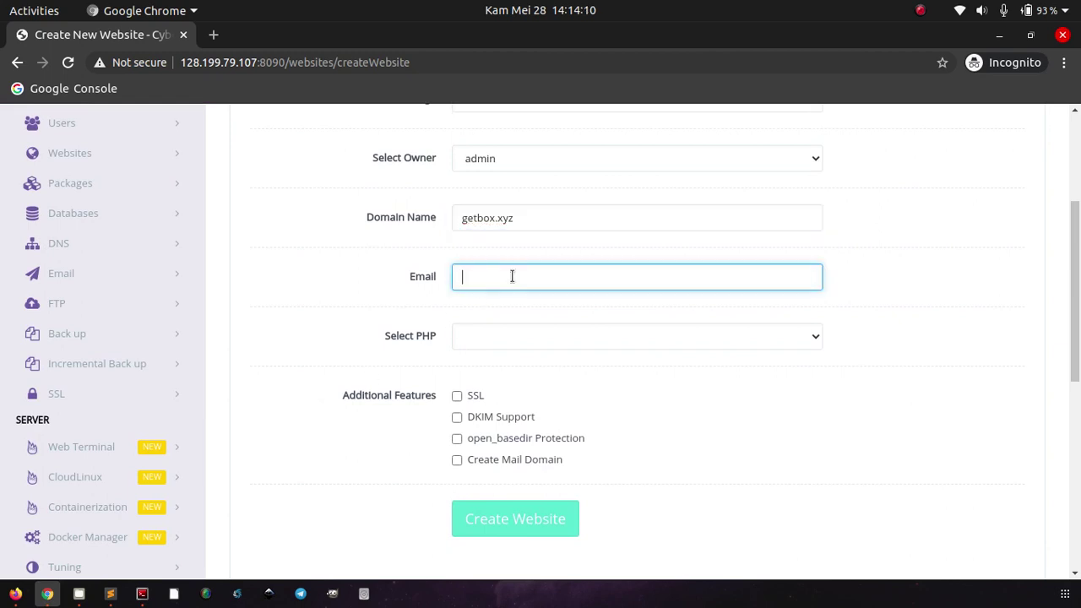
{"action": "left_click", "coordinate": [504, 337]}
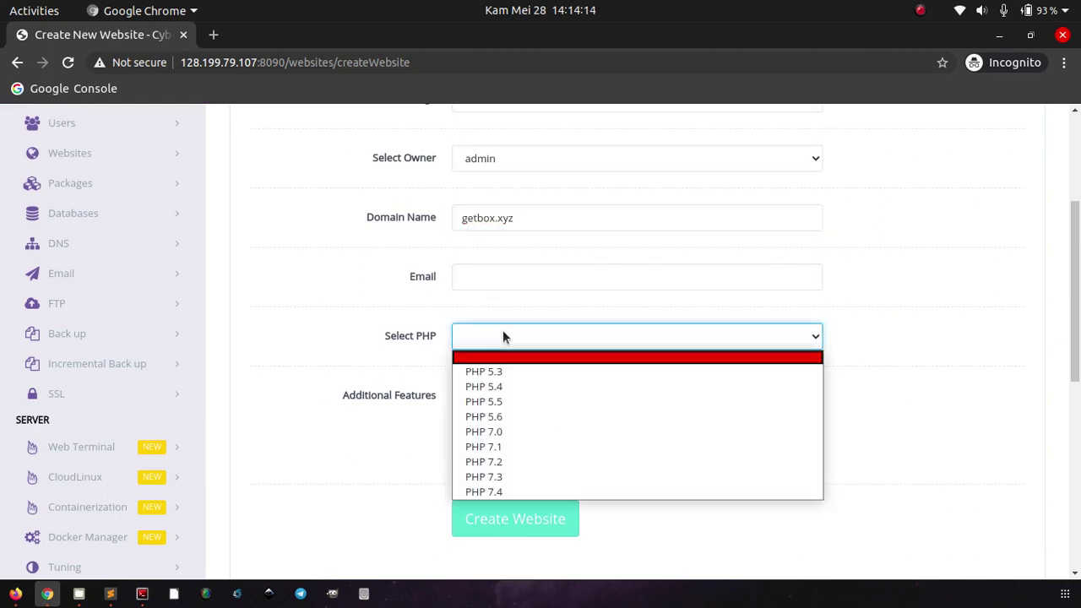
{"action": "left_click", "coordinate": [496, 489]}
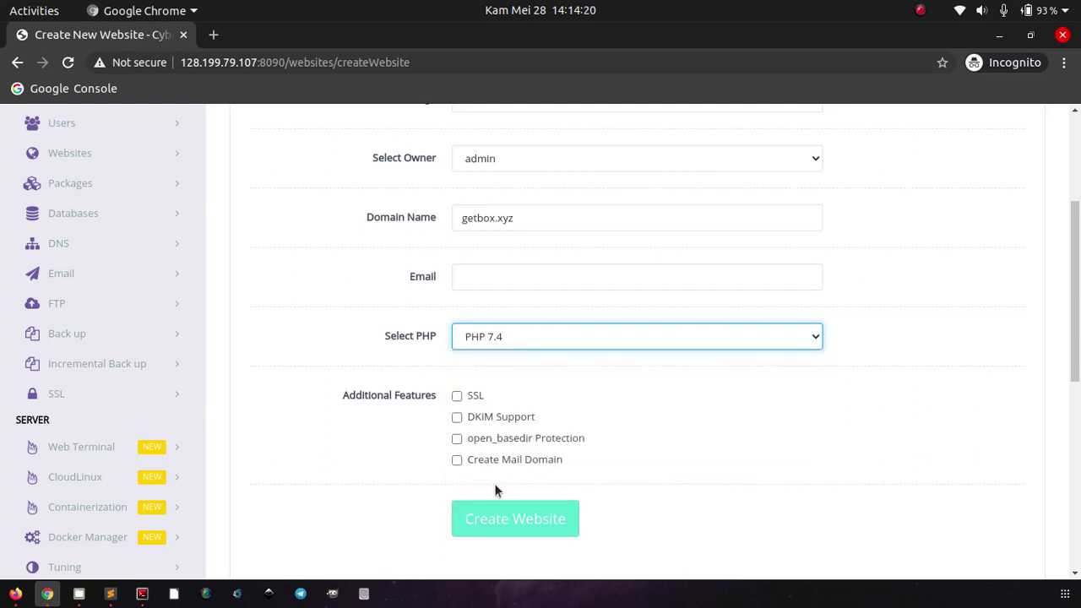
{"action": "left_click", "coordinate": [455, 395]}
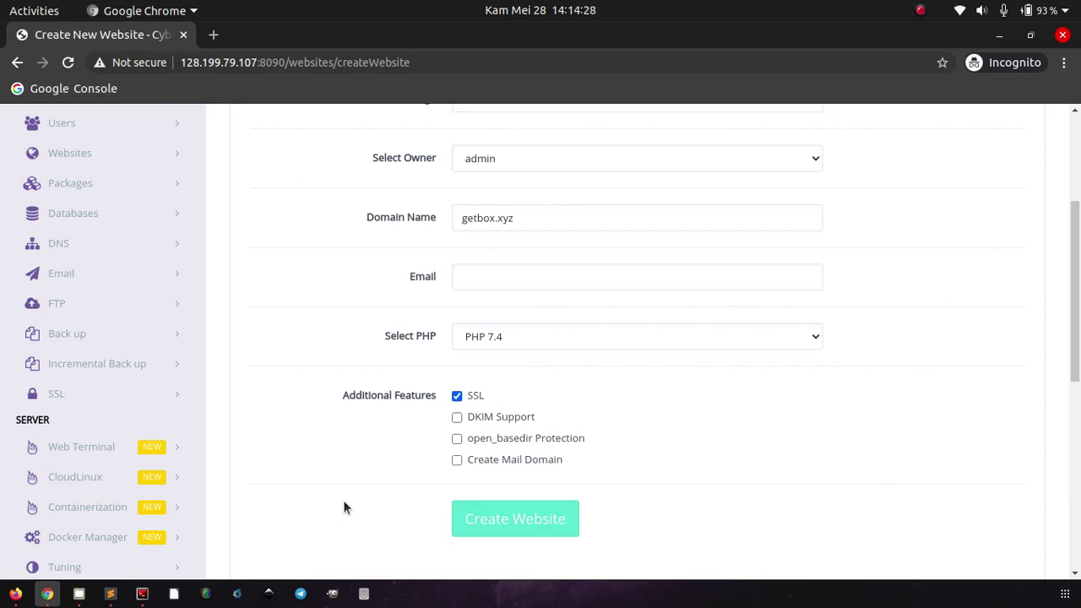
{"action": "scroll", "coordinate": [344, 507], "scroll_direction": "down", "scroll_amount": 3}
{"action": "scroll", "coordinate": [344, 506], "scroll_direction": "up", "scroll_amount": 2}
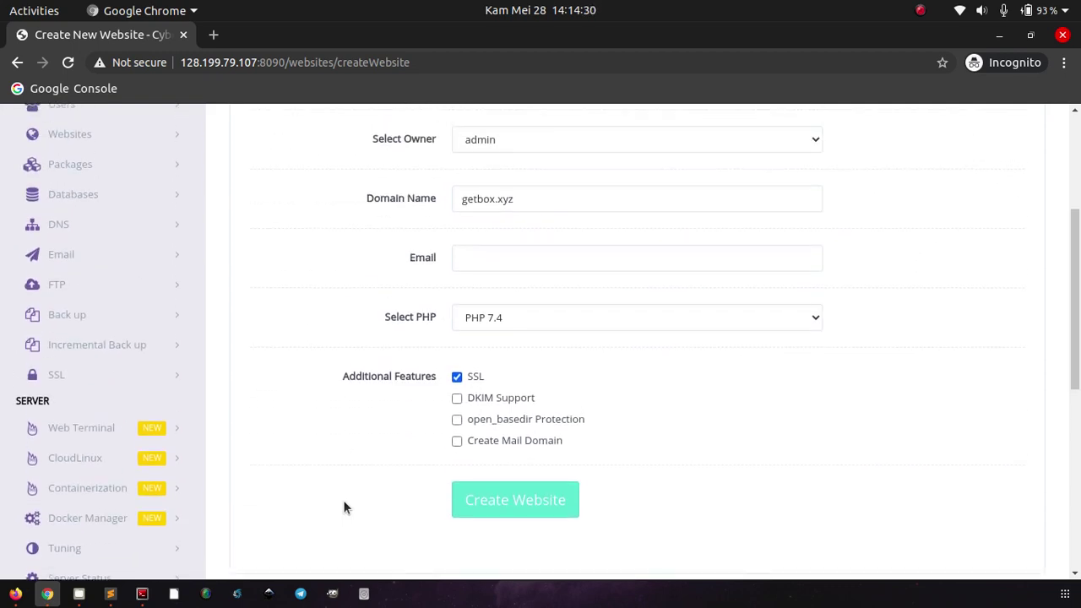
{"action": "scroll", "coordinate": [343, 500], "scroll_direction": "up", "scroll_amount": 1}
{"action": "left_click", "coordinate": [482, 279]}
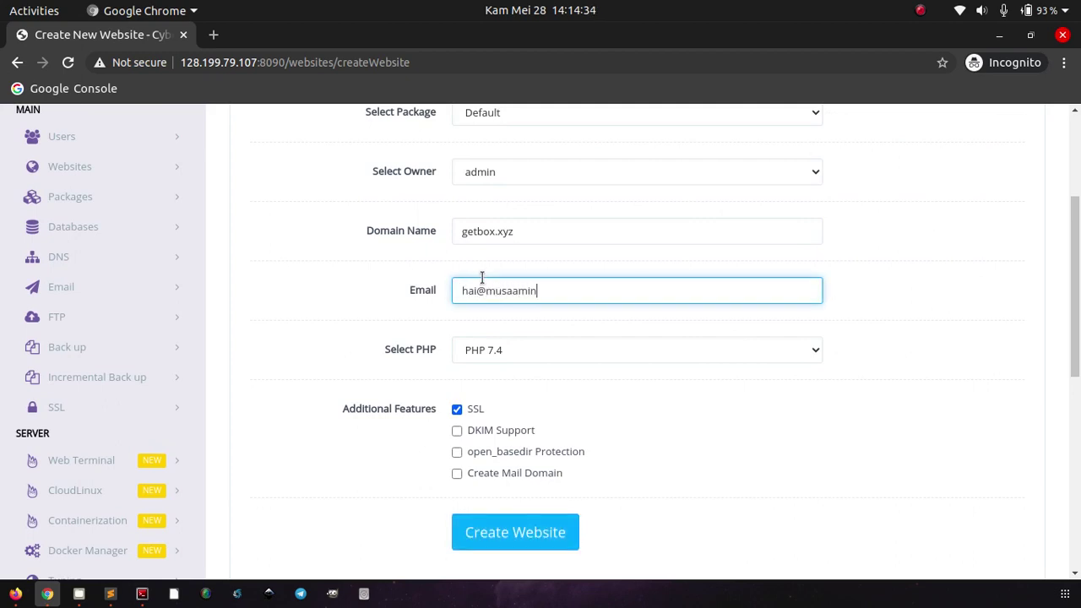
{"action": "scroll", "coordinate": [295, 436], "scroll_direction": "down", "scroll_amount": 4}
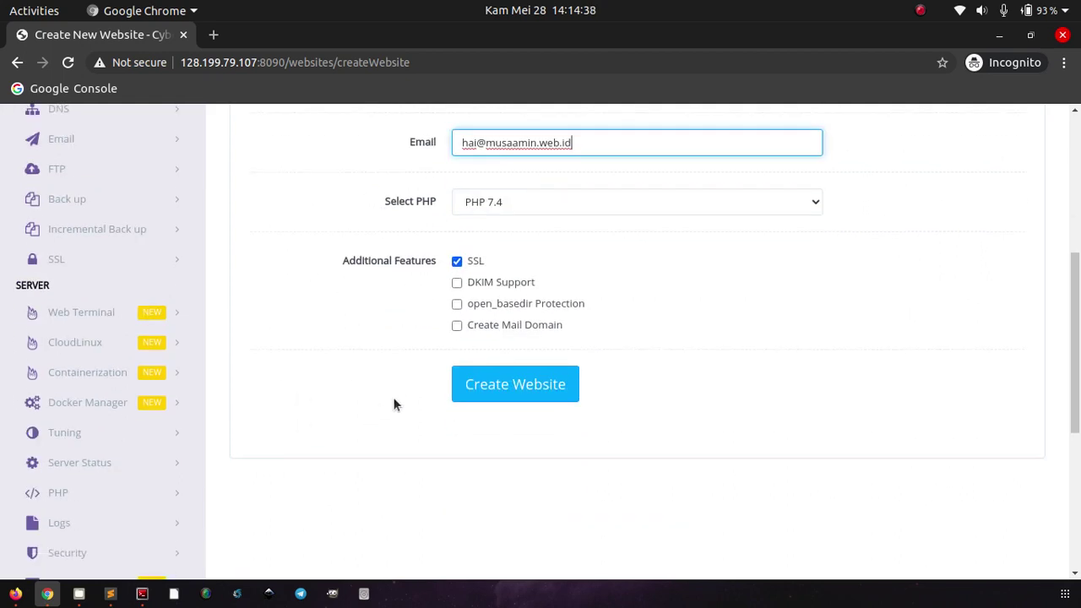
Step: Create the getbox.xyz website and wait until it reports Successfully Installed
{"action": "left_click", "coordinate": [470, 384]}
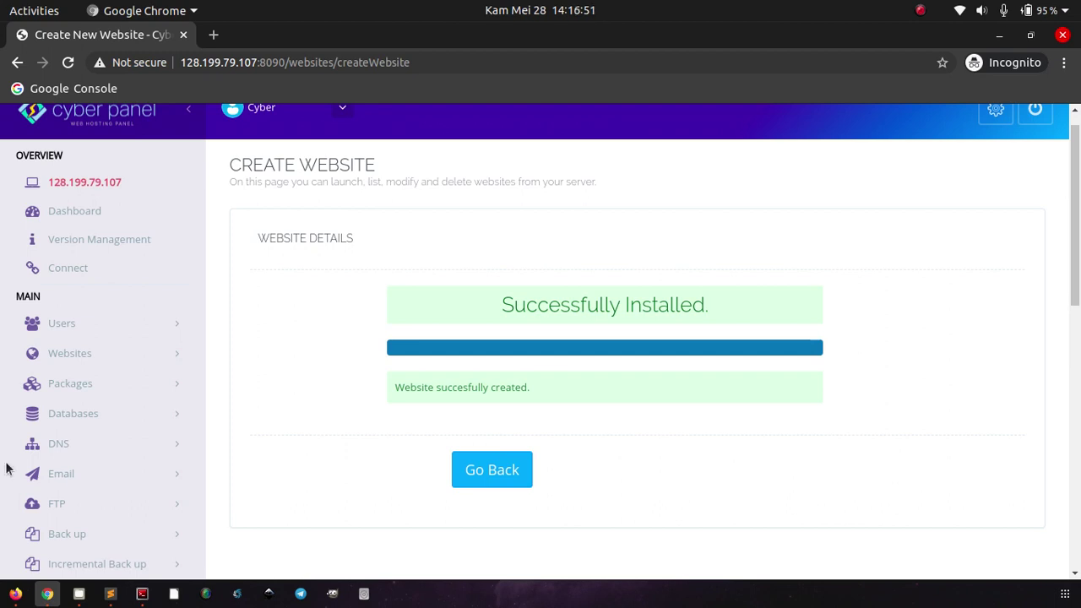
{"action": "key", "text": "alt+Tab"}
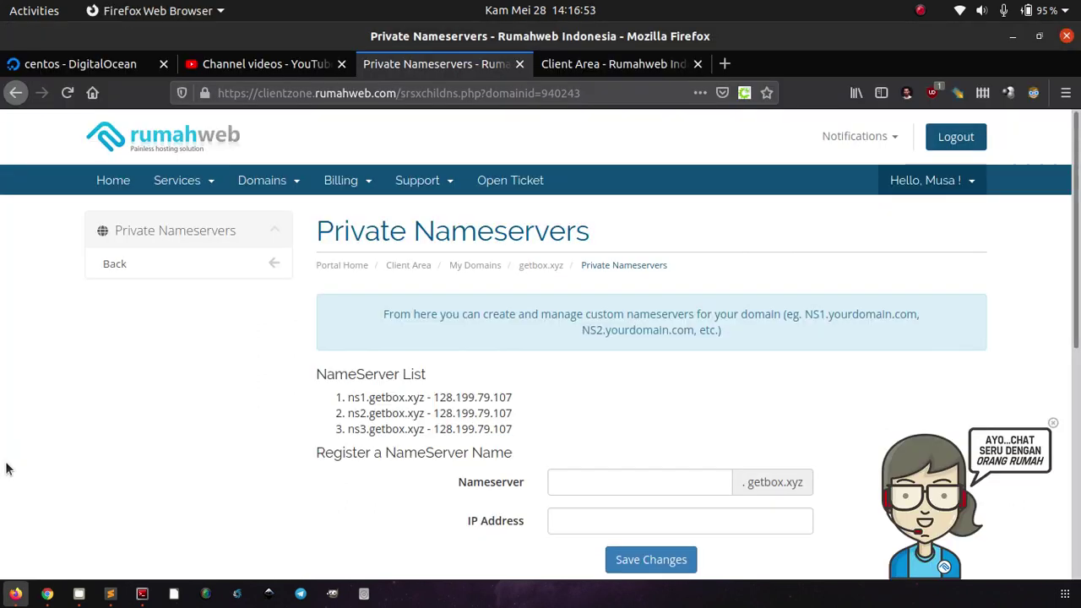
{"action": "scroll", "coordinate": [6, 470], "scroll_direction": "down", "scroll_amount": 4}
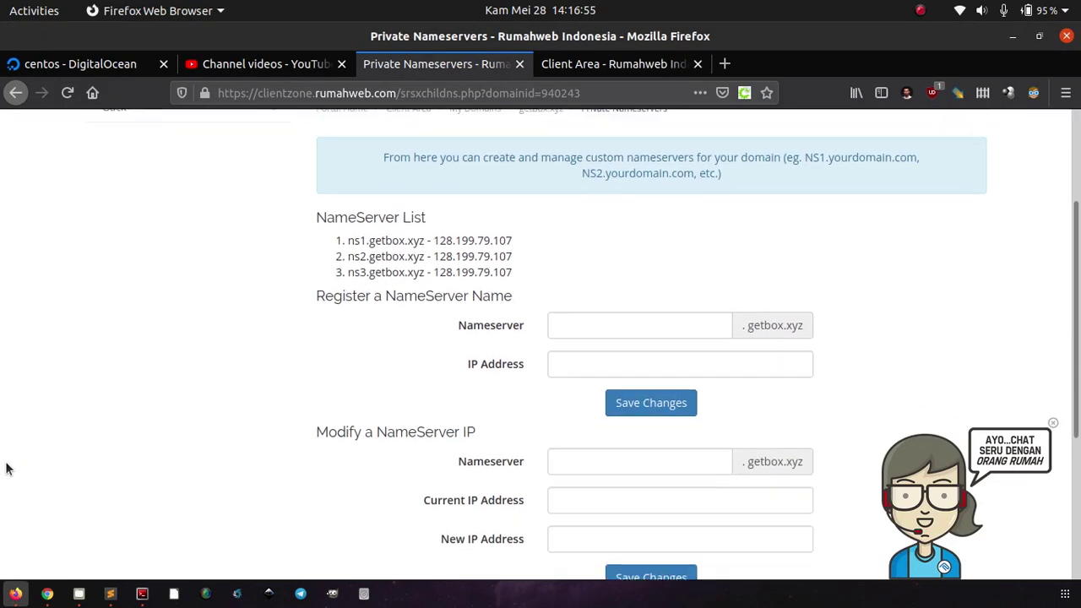
{"action": "scroll", "coordinate": [5, 465], "scroll_direction": "up", "scroll_amount": 4}
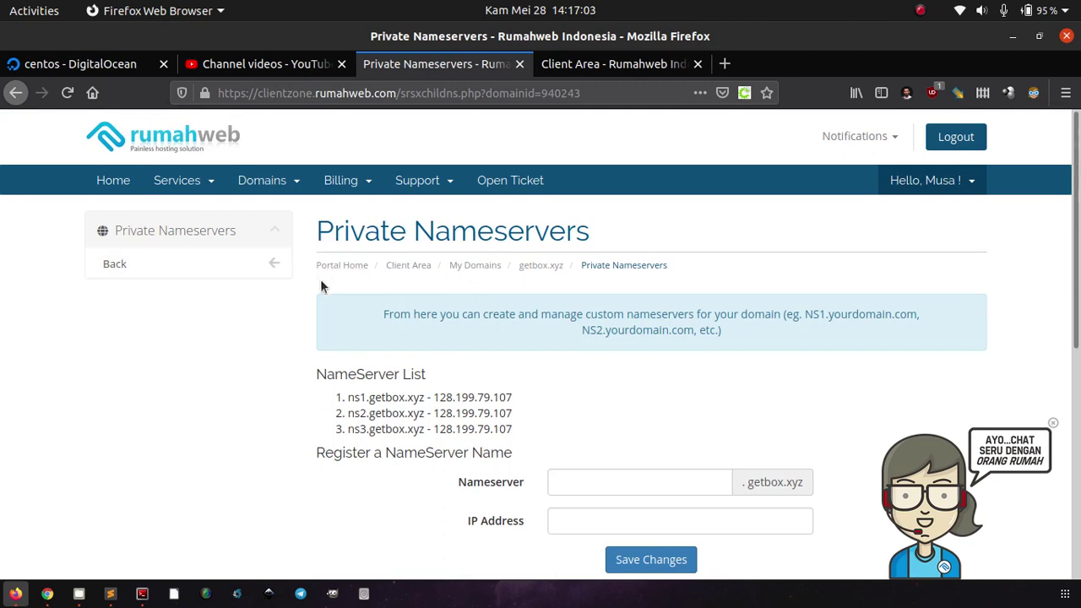
{"action": "scroll", "coordinate": [210, 349], "scroll_direction": "down", "scroll_amount": 1}
{"action": "scroll", "coordinate": [211, 350], "scroll_direction": "up", "scroll_amount": 1}
{"action": "left_click", "coordinate": [598, 75]}
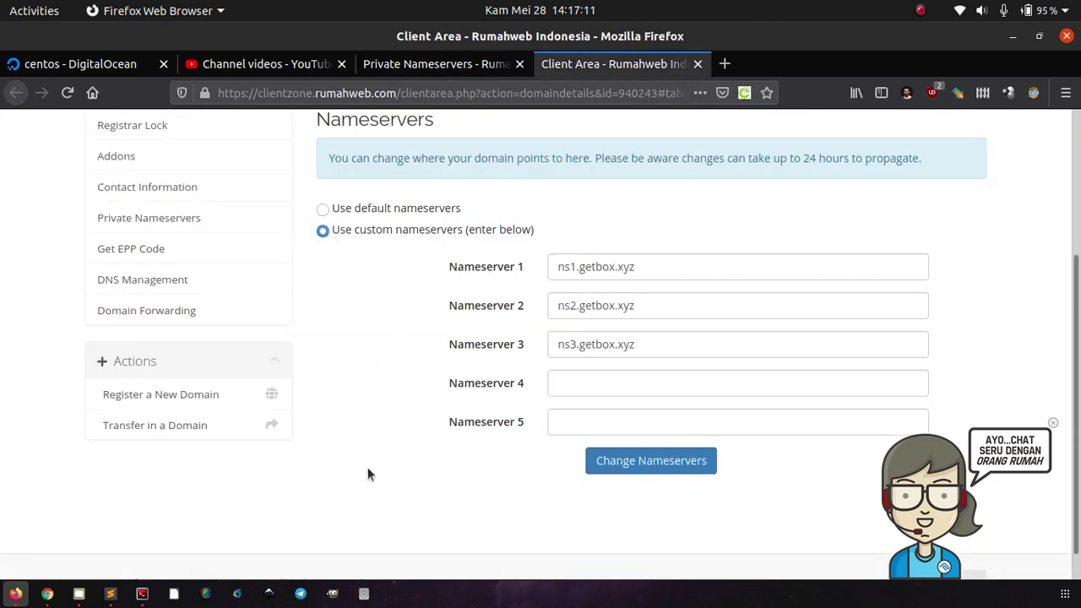
{"action": "scroll", "coordinate": [366, 470], "scroll_direction": "down", "scroll_amount": 1}
{"action": "scroll", "coordinate": [366, 470], "scroll_direction": "up", "scroll_amount": 1}
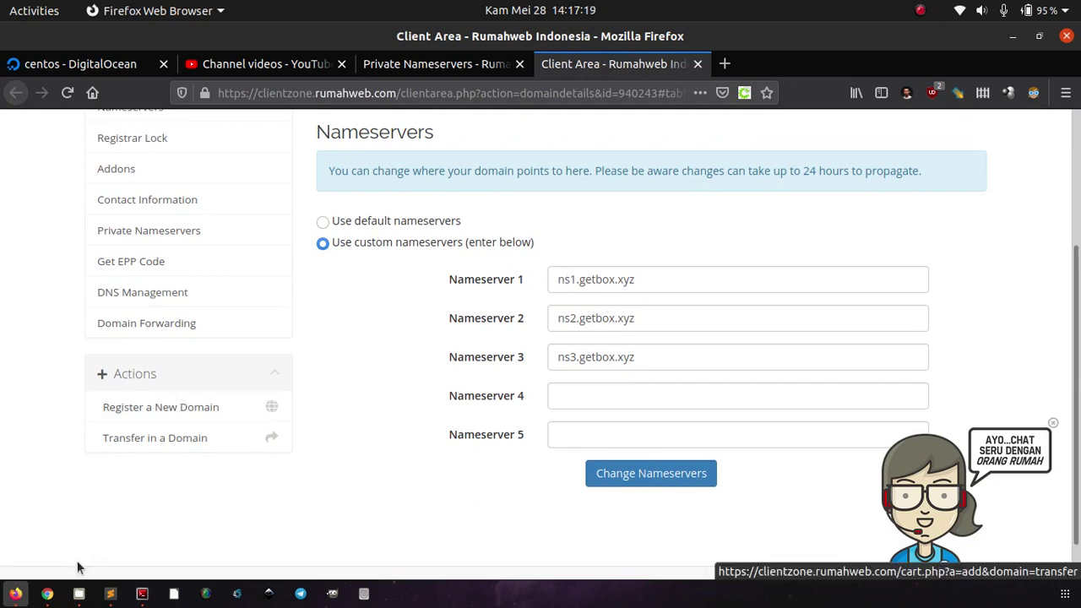
{"action": "left_click", "coordinate": [52, 593]}
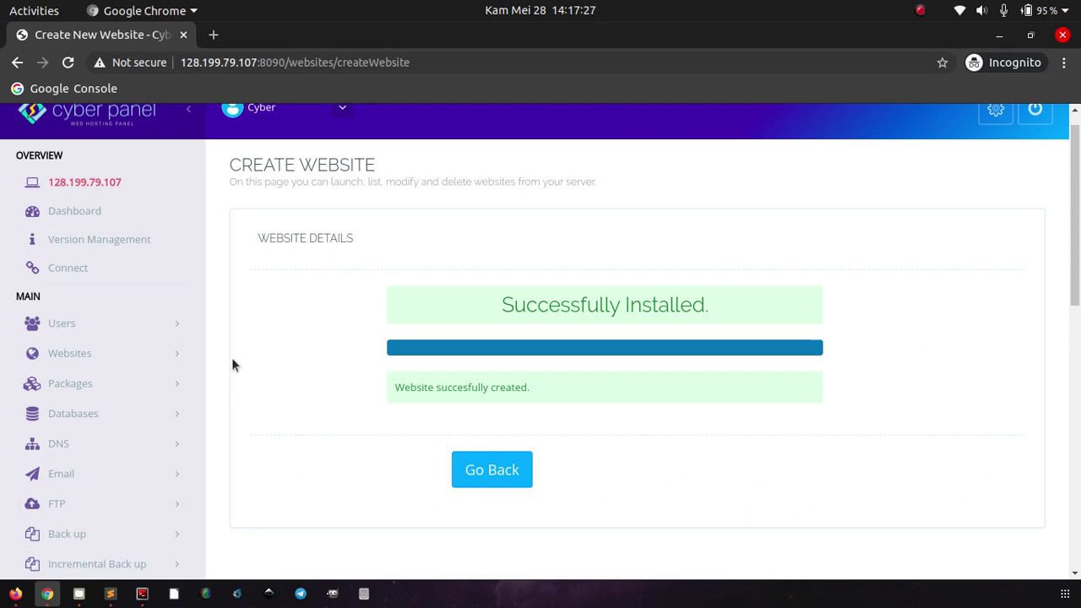
Step: Confirm getbox.xyz is Active in List Websites and load getbox.xyz's placeholder page in a new tab
{"action": "left_click", "coordinate": [90, 354]}
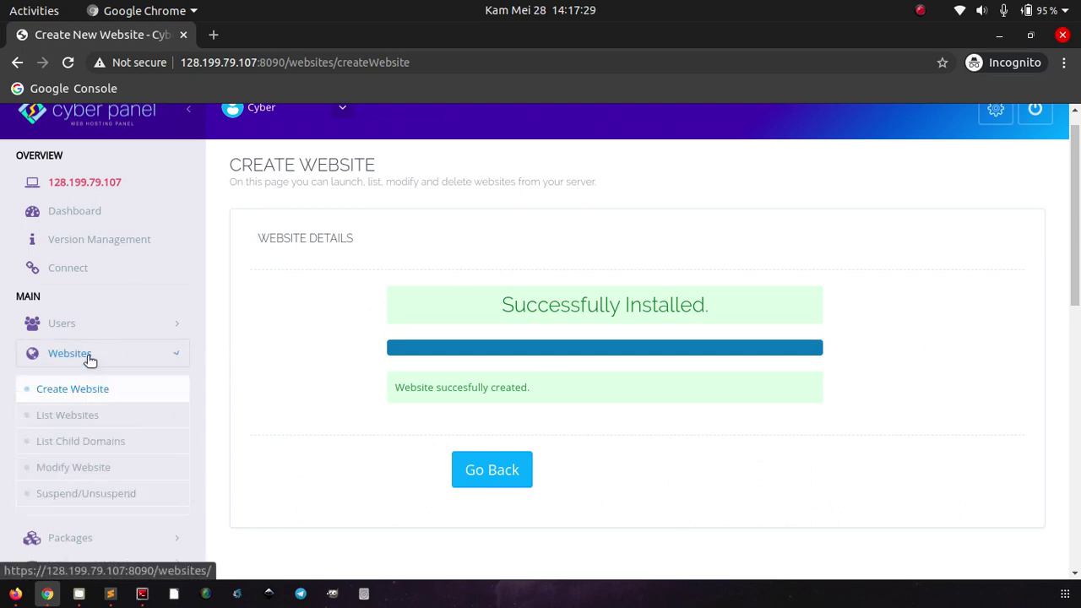
{"action": "left_click", "coordinate": [77, 416]}
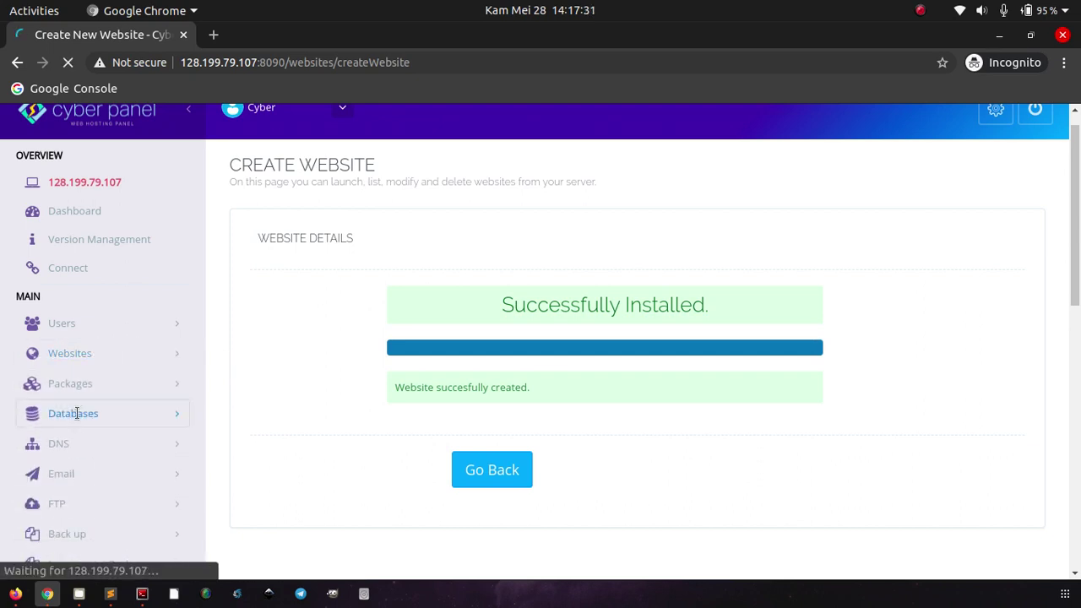
{"action": "left_click", "coordinate": [214, 35]}
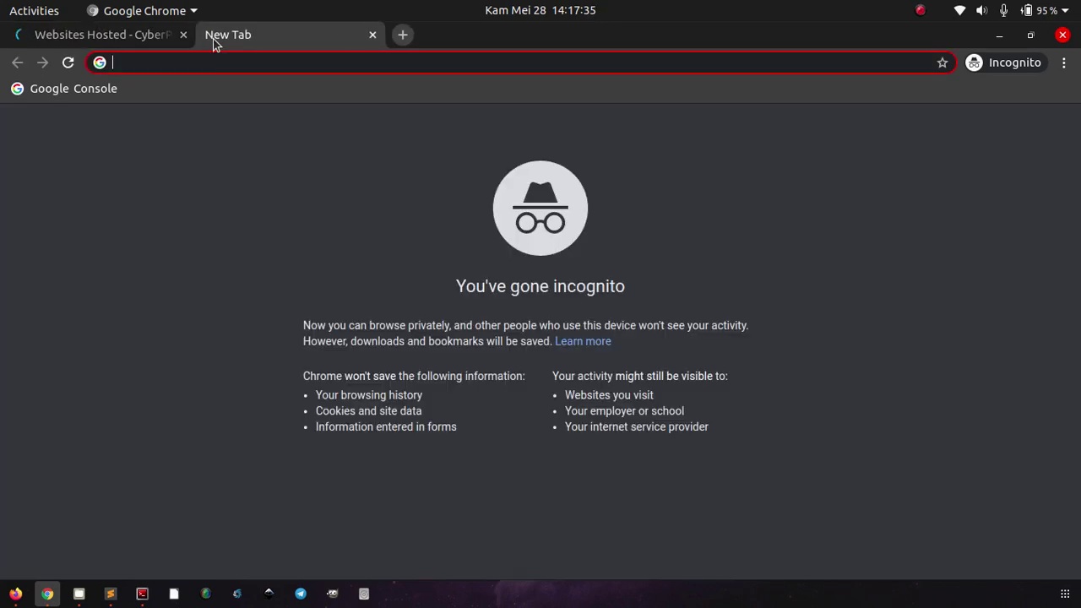
{"action": "type", "text": "getbox,"}
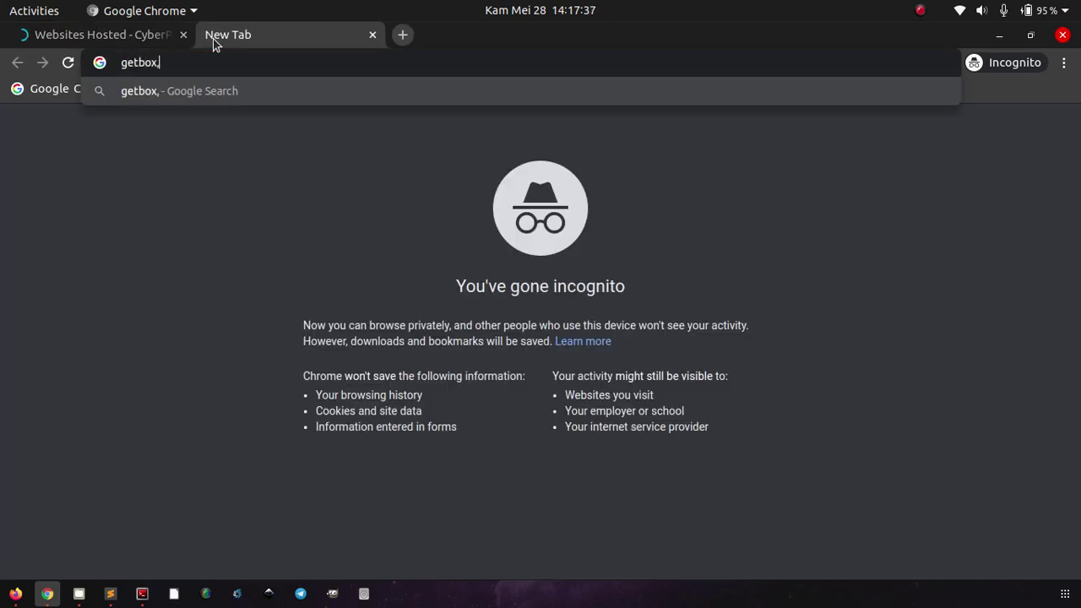
{"action": "key", "text": "BackSpace"}
{"action": "type", "text": ".xyz"}
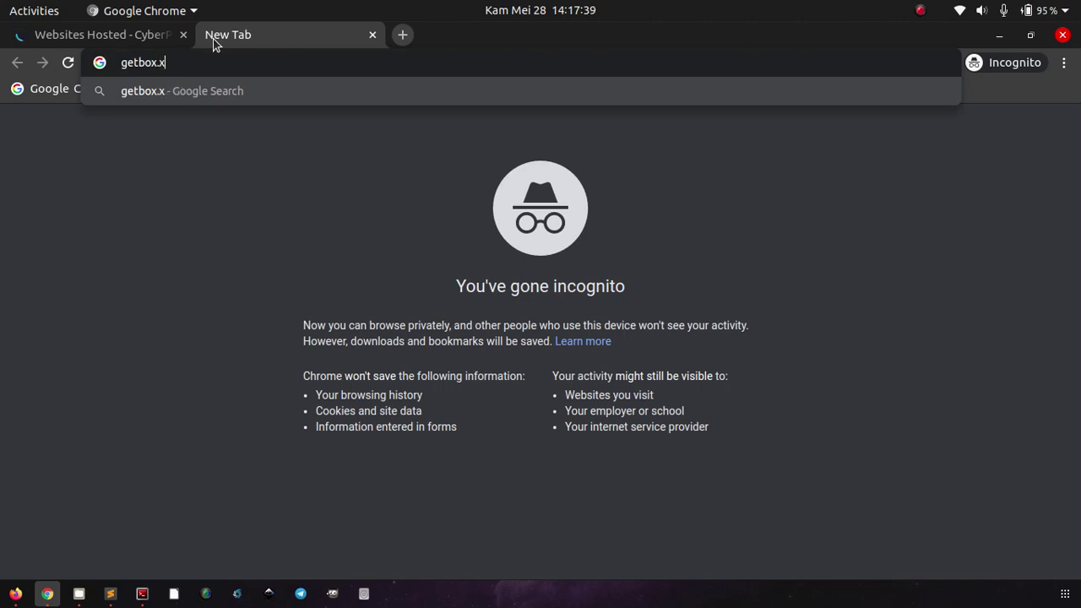
{"action": "key", "text": "Return"}
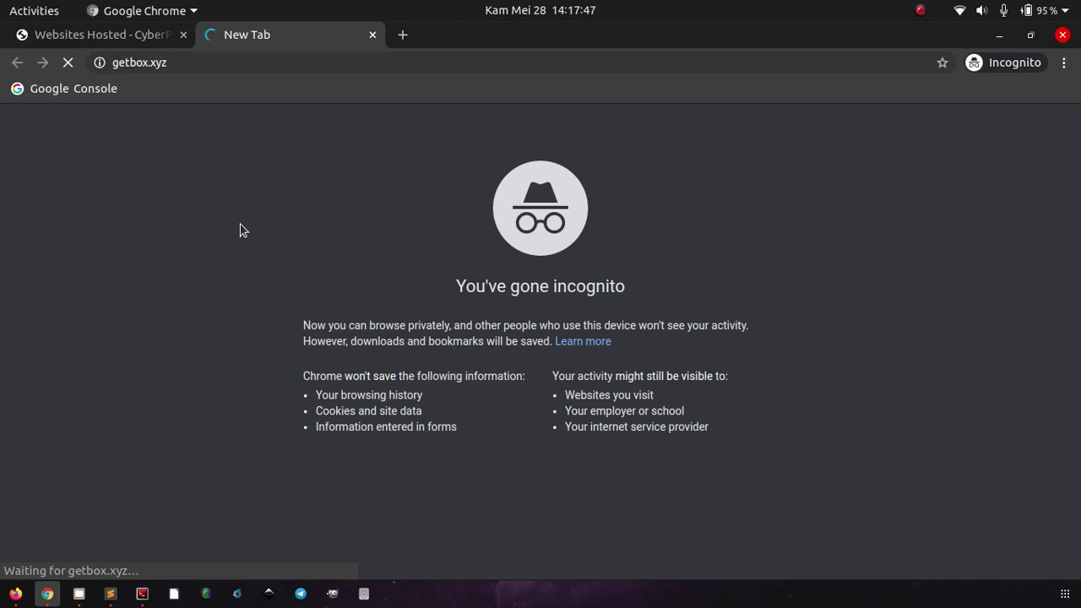
{"action": "key", "text": "ctrl+shift+Tab"}
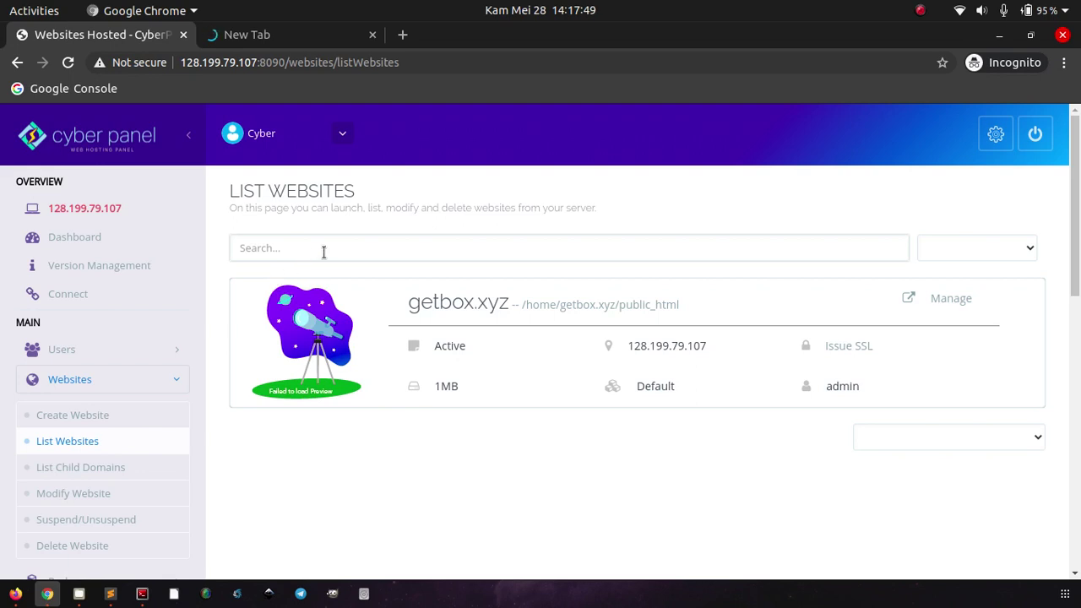
{"action": "left_click", "coordinate": [311, 36]}
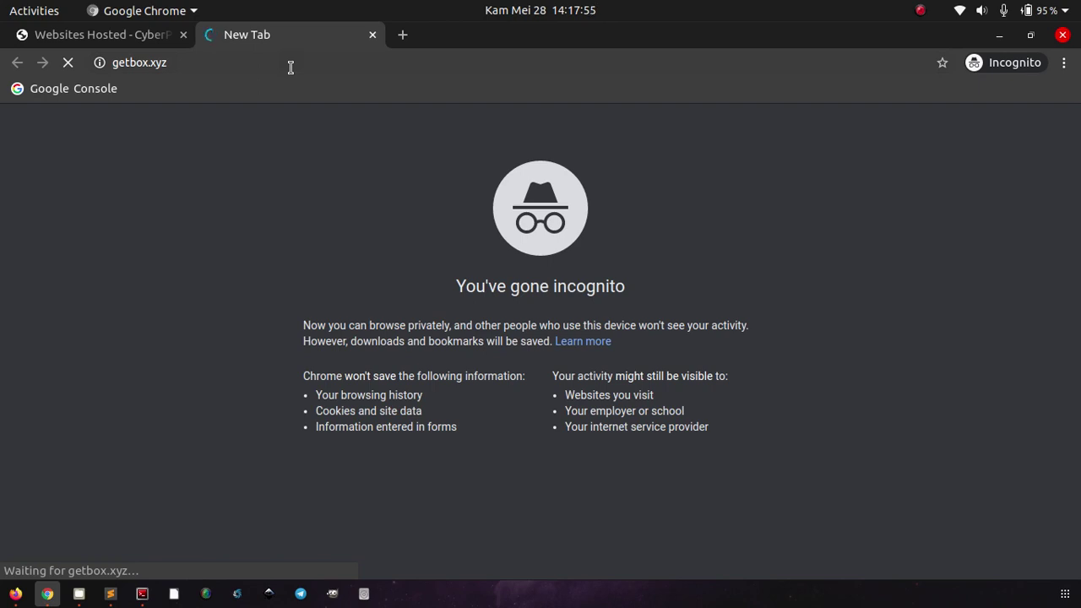
{"action": "left_click", "coordinate": [291, 68]}
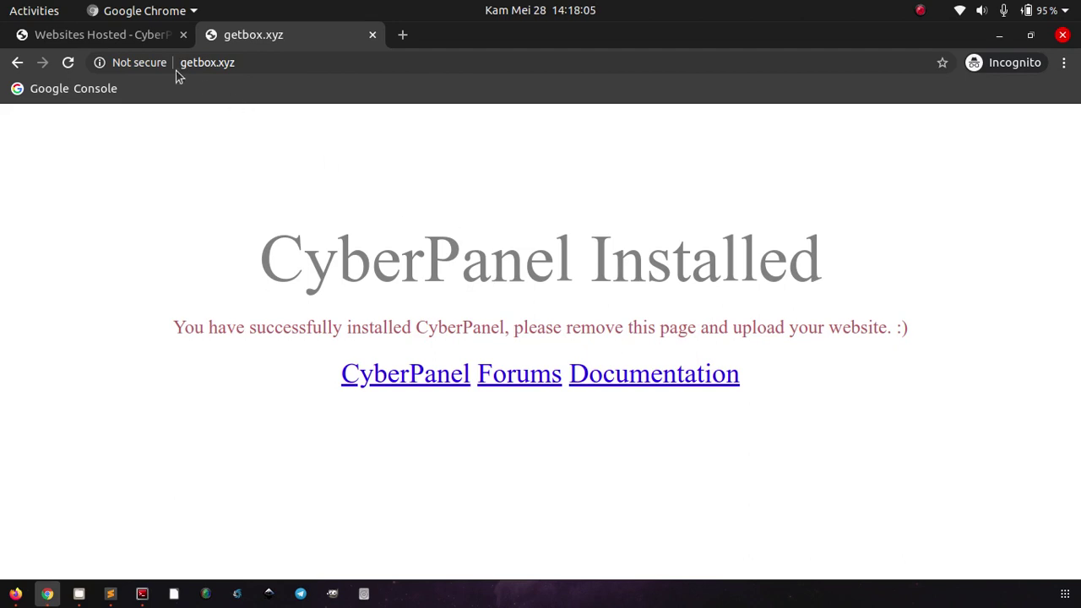
{"action": "left_click", "coordinate": [124, 40]}
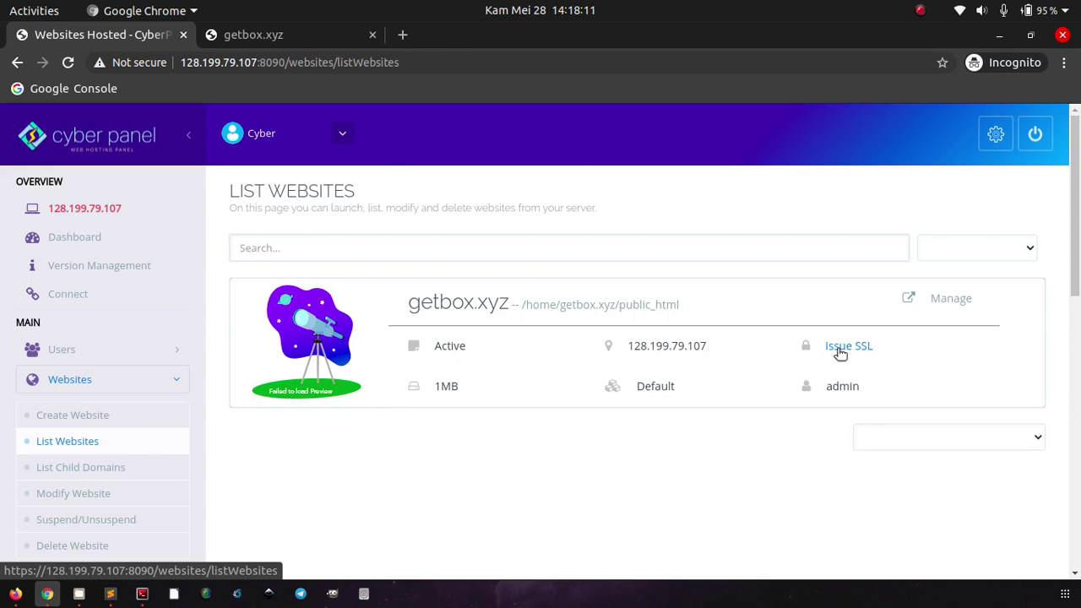
Step: Issue an SSL certificate for getbox.xyz from its website card
{"action": "left_click", "coordinate": [840, 348]}
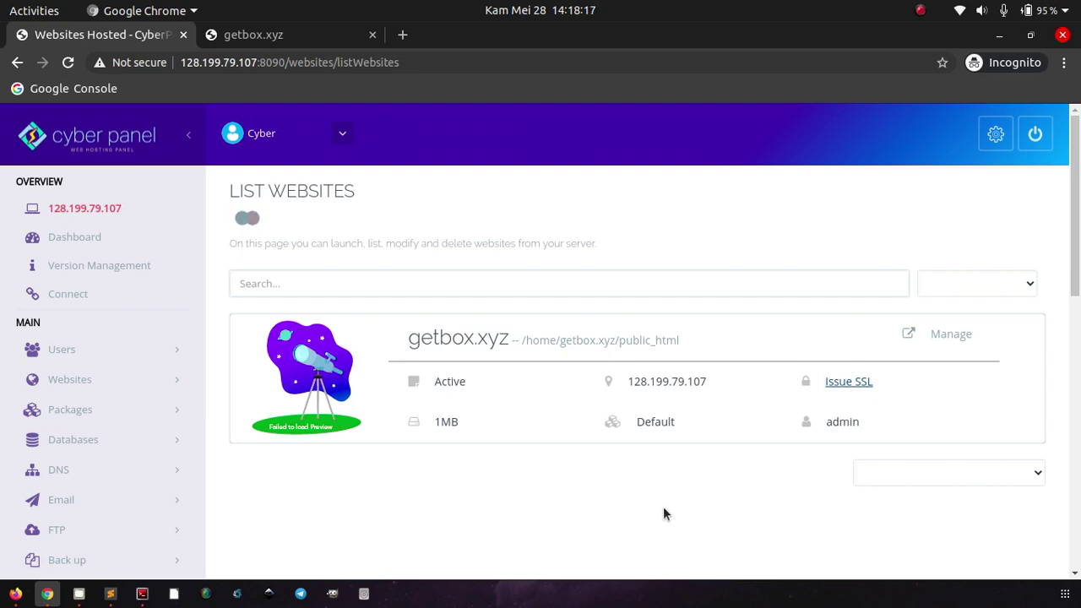
{"action": "scroll", "coordinate": [663, 507], "scroll_direction": "down", "scroll_amount": 1}
{"action": "scroll", "coordinate": [663, 514], "scroll_direction": "down", "scroll_amount": 3}
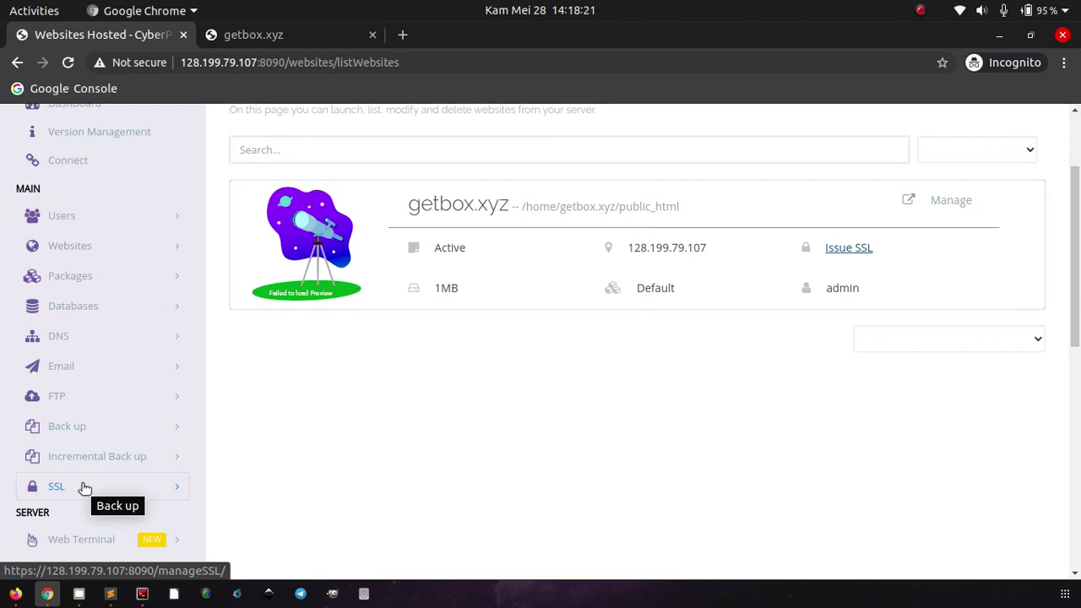
{"action": "scroll", "coordinate": [308, 454], "scroll_direction": "up", "scroll_amount": 3}
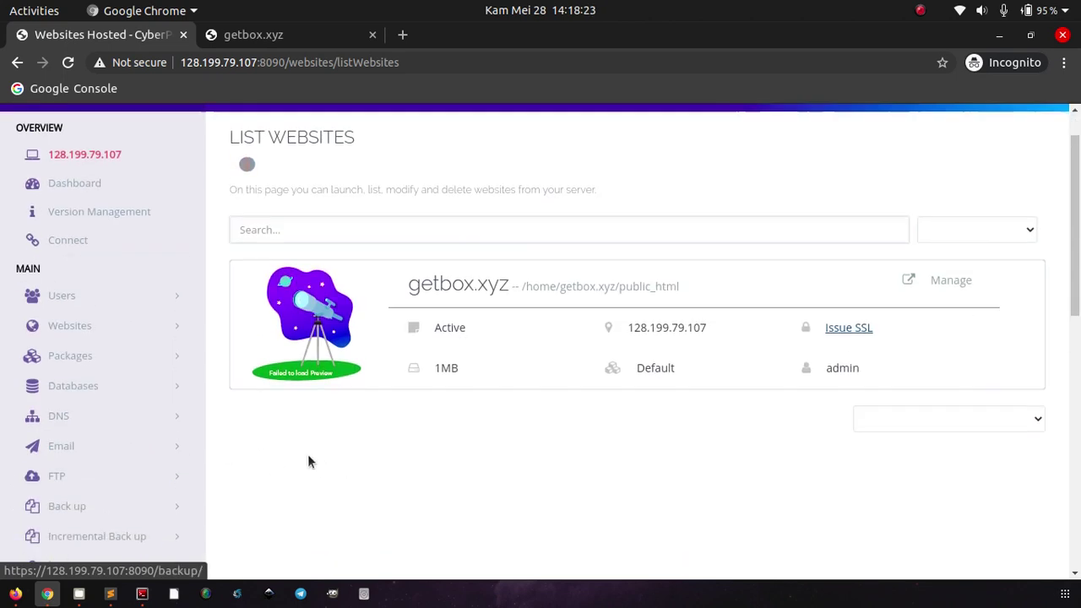
{"action": "scroll", "coordinate": [254, 454], "scroll_direction": "down", "scroll_amount": 3}
Step: Open the SSL section in a new tab and dismiss the SSL success notice
{"action": "right_click", "coordinate": [116, 457]}
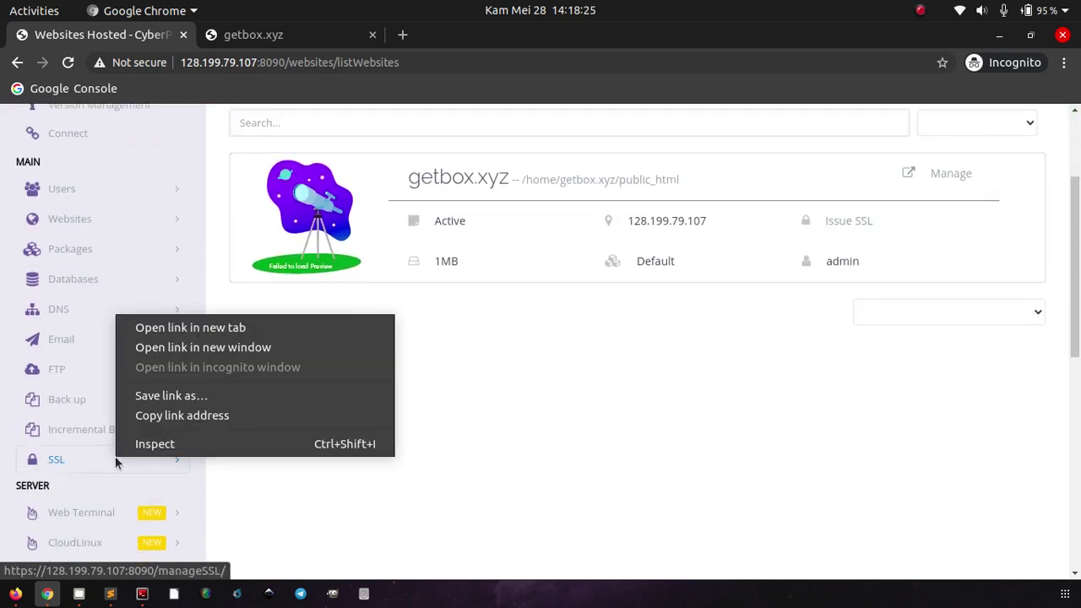
{"action": "left_click", "coordinate": [190, 329]}
{"action": "scroll", "coordinate": [368, 316], "scroll_direction": "up", "scroll_amount": 2}
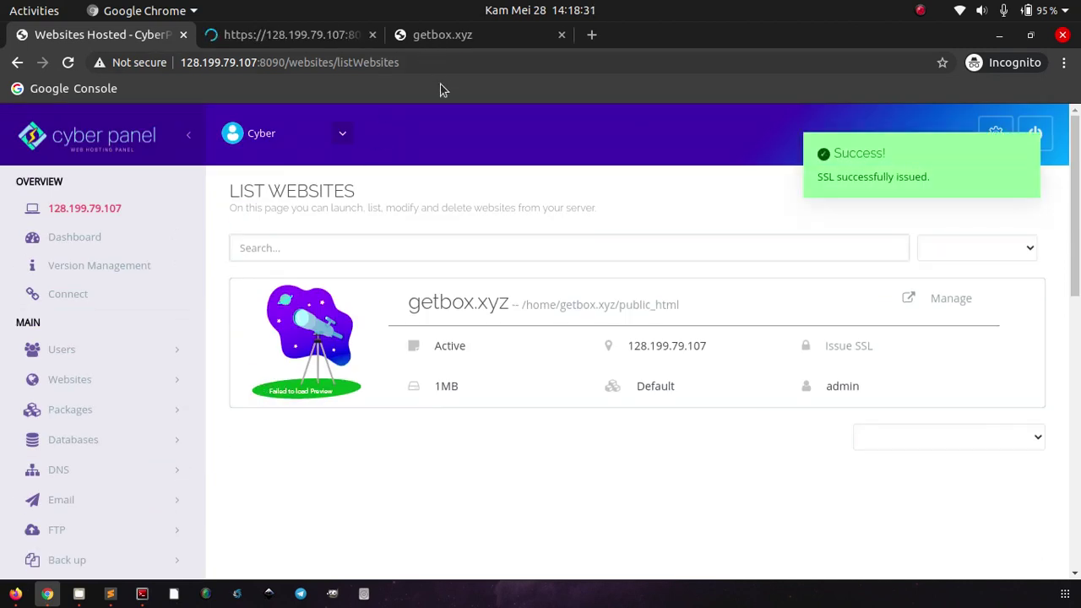
{"action": "mouse_move", "coordinate": [843, 182]}
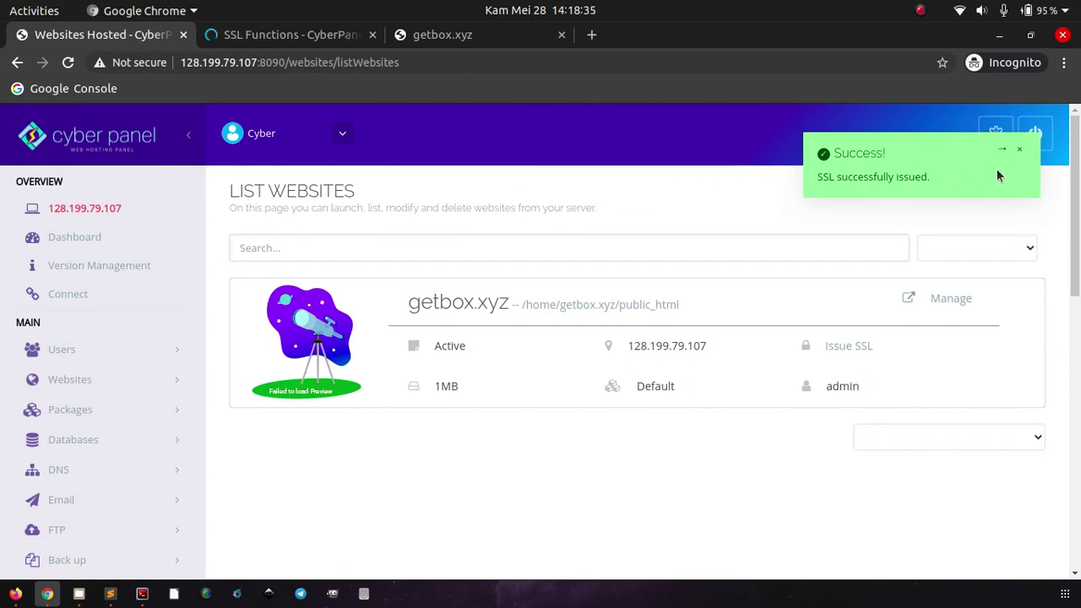
{"action": "left_click", "coordinate": [1020, 153]}
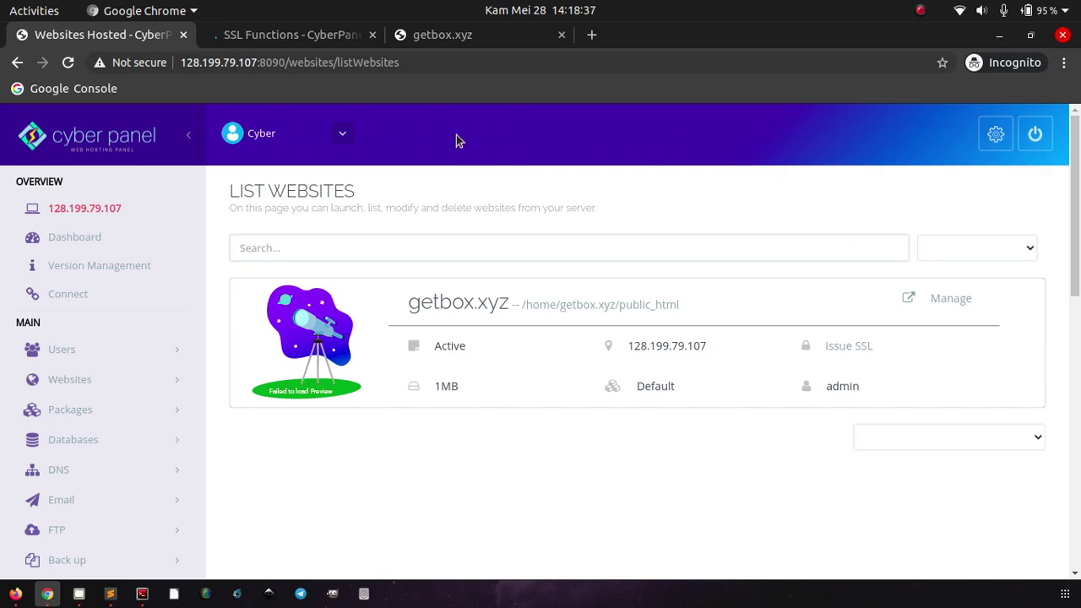
{"action": "left_click", "coordinate": [309, 41]}
{"action": "left_click", "coordinate": [446, 41]}
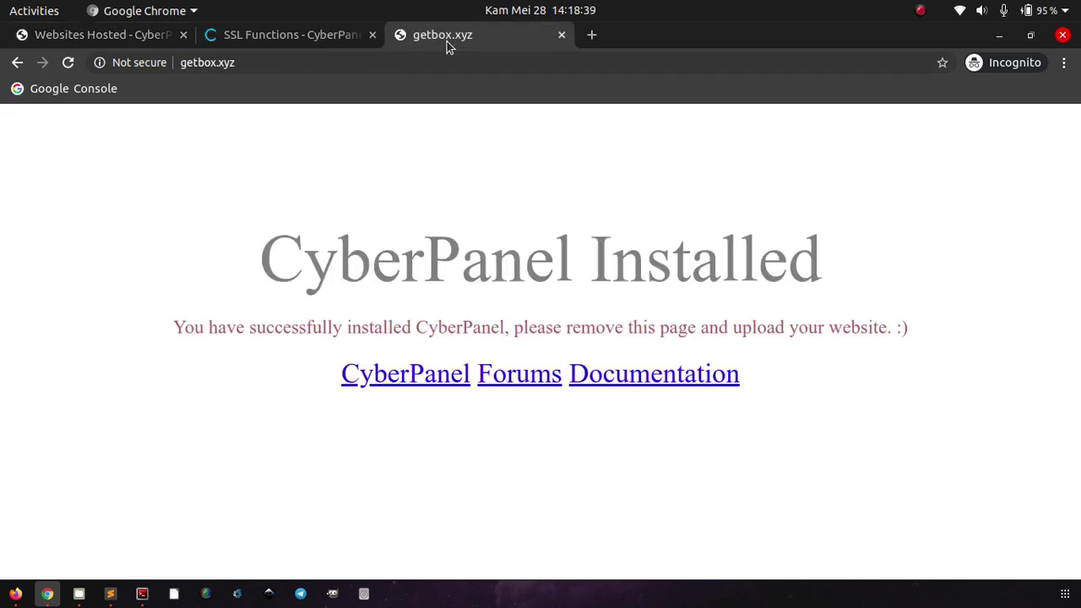
{"action": "left_click", "coordinate": [71, 66]}
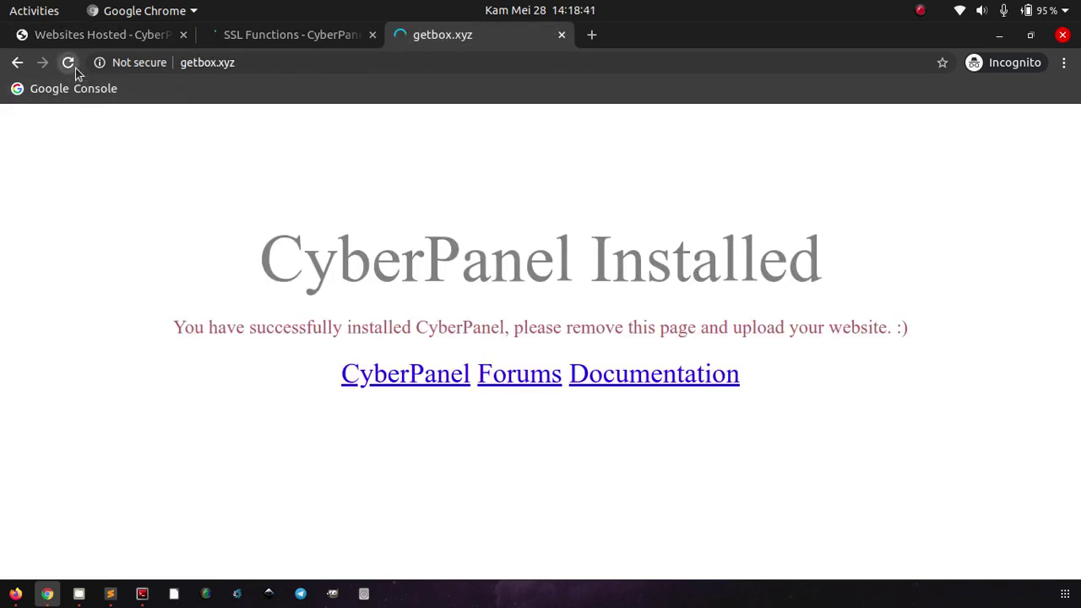
{"action": "key", "text": "ctrl+l"}
{"action": "key", "text": "Home"}
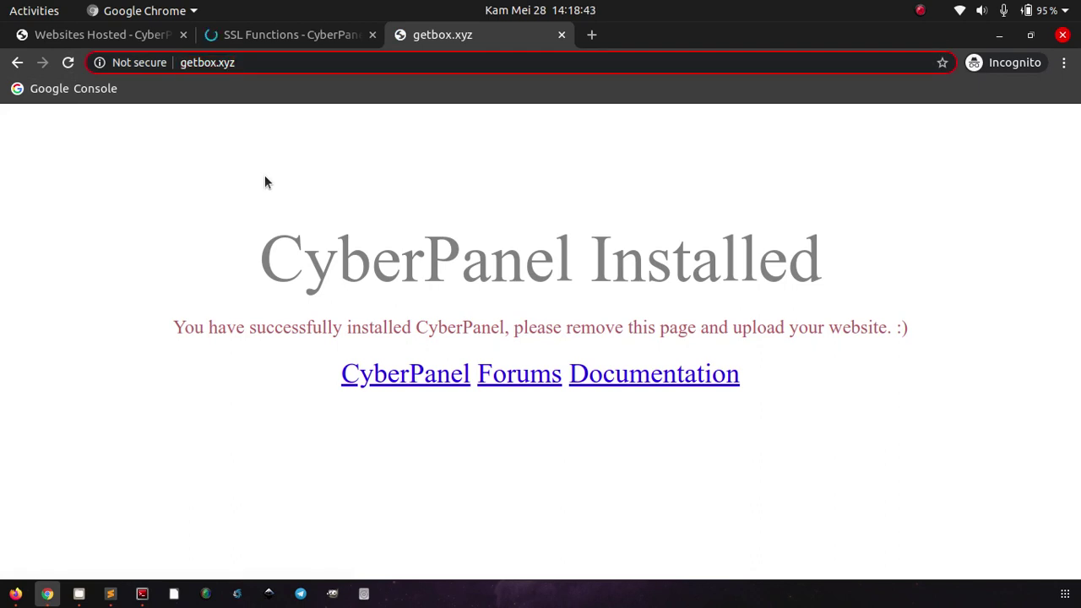
{"action": "type", "text": "htt"}
{"action": "type", "text": "ps:"}
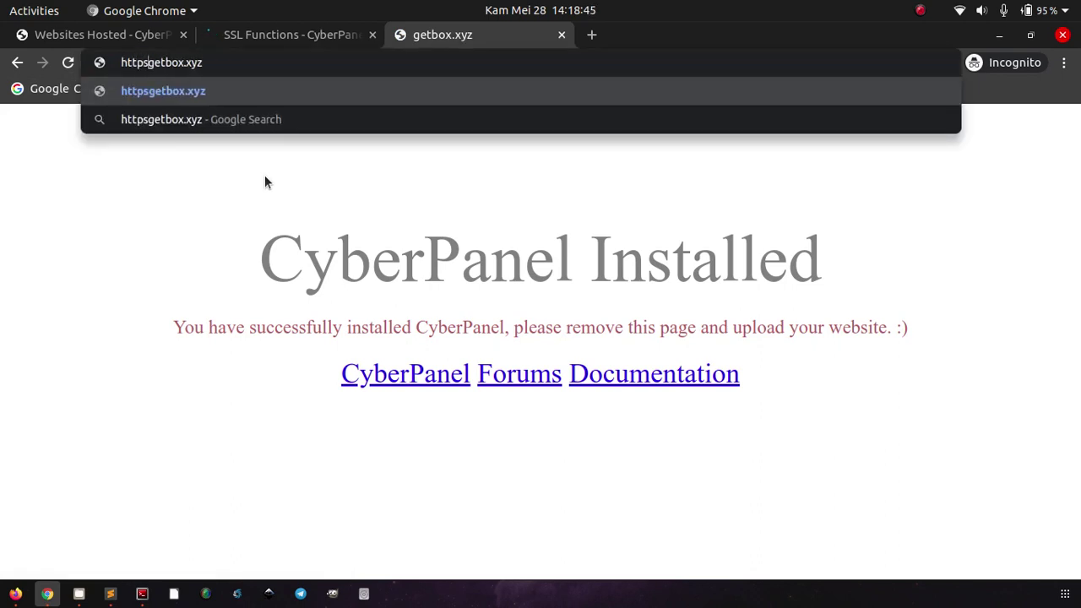
{"action": "type", "text": "//"}
{"action": "key", "text": "Return"}
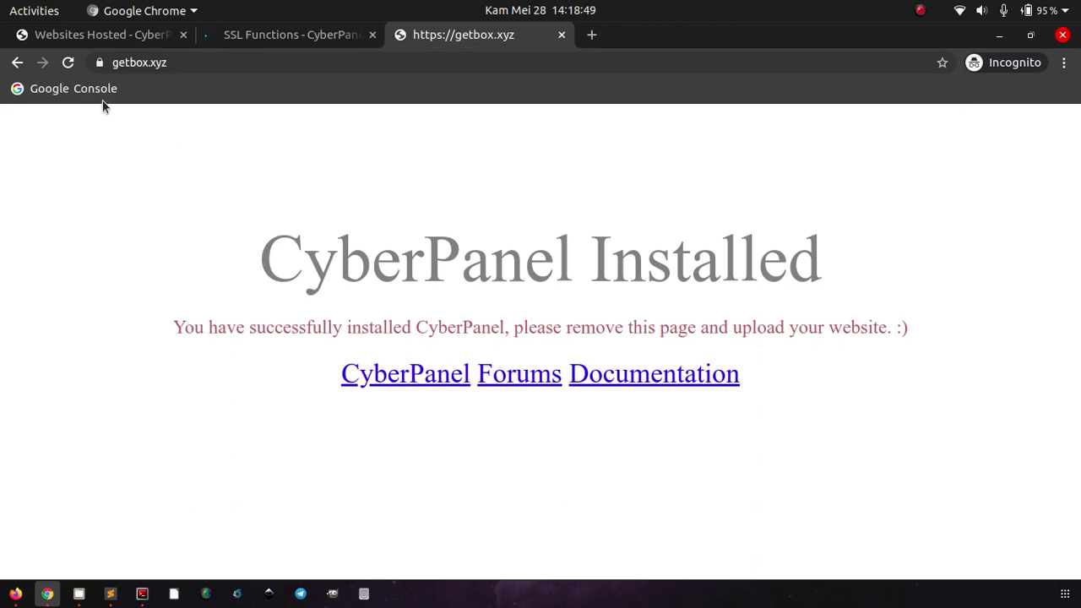
Step: Confirm via the padlock that getbox.xyz's connection is secure with a valid certificate
{"action": "left_click", "coordinate": [99, 66]}
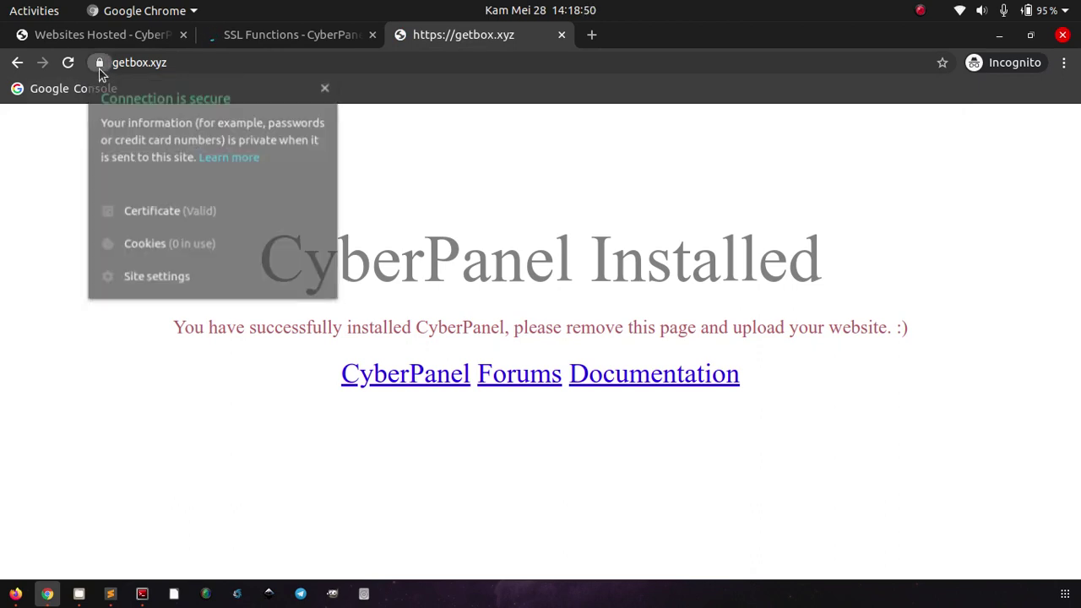
{"action": "left_click", "coordinate": [50, 207]}
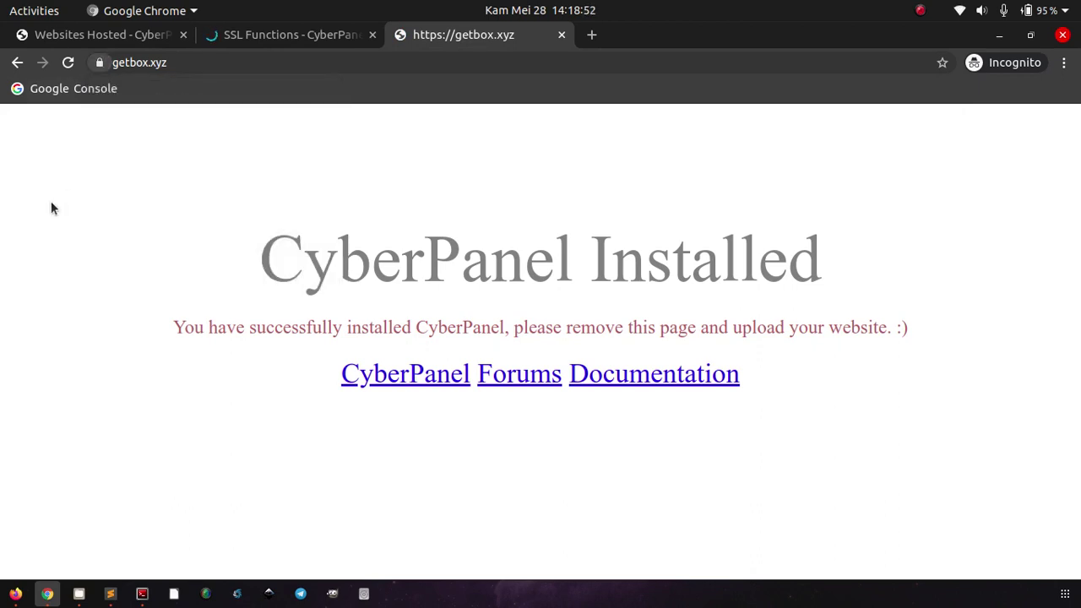
{"action": "left_click", "coordinate": [263, 47]}
{"action": "left_click", "coordinate": [416, 40]}
Step: Review getbox.xyz on the List Websites page, then bring Firefox forward
{"action": "left_click", "coordinate": [125, 38]}
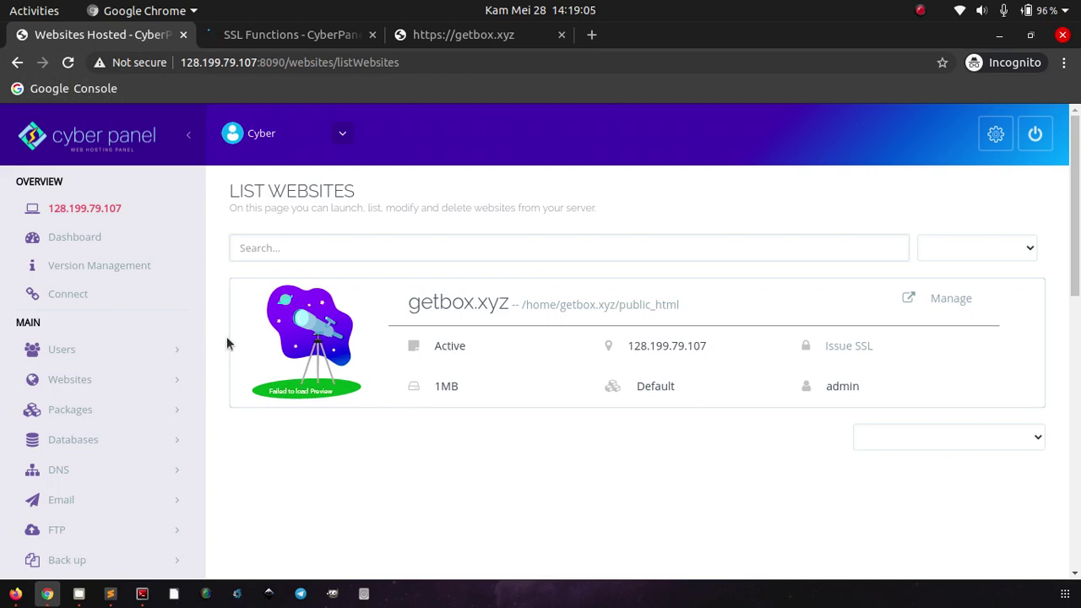
{"action": "scroll", "coordinate": [226, 342], "scroll_direction": "down", "scroll_amount": 7}
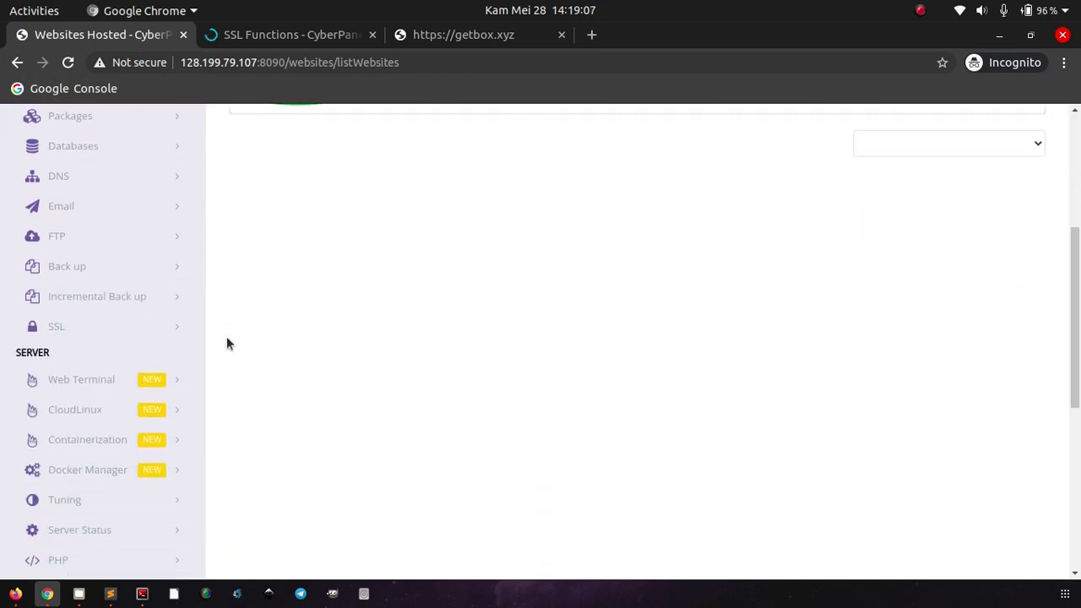
{"action": "scroll", "coordinate": [226, 342], "scroll_direction": "up", "scroll_amount": 7}
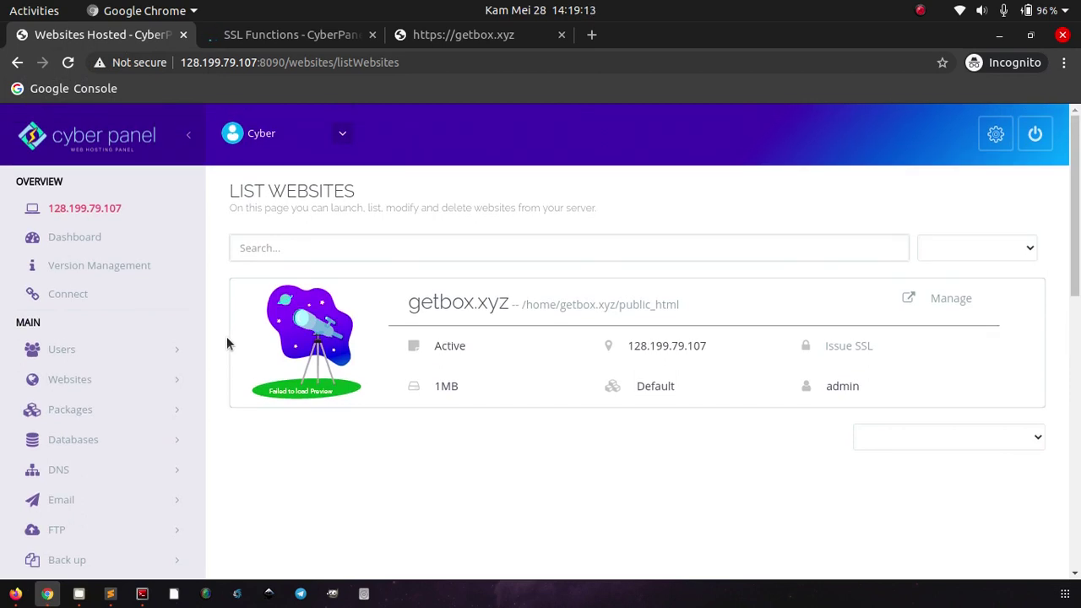
{"action": "left_click", "coordinate": [15, 594]}
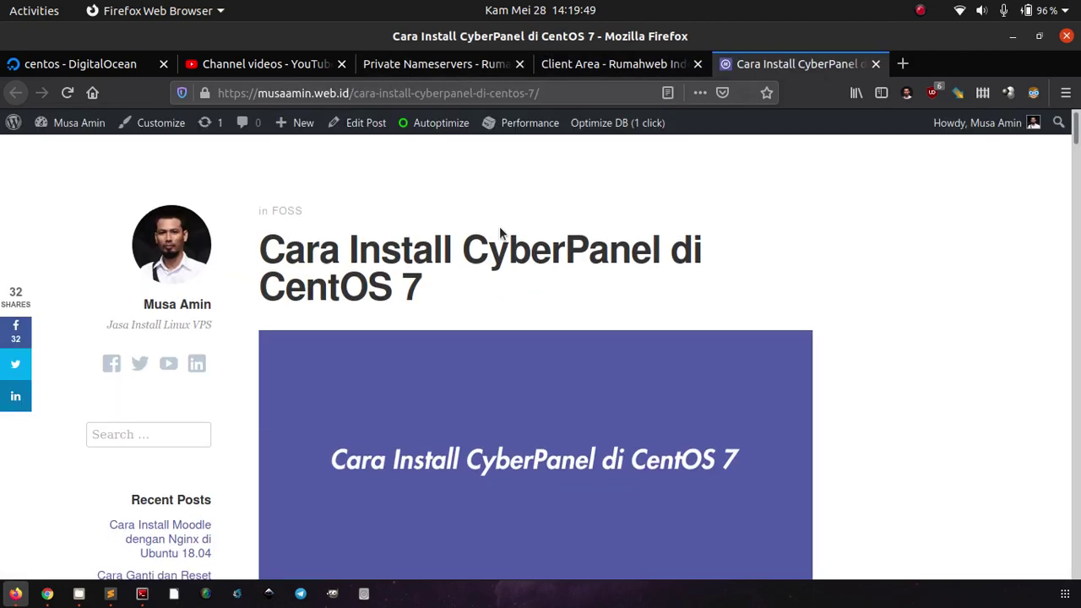
Step: Read the 'Cara Install CyberPanel di CentOS 7' tutorial through to its MariaDB version step
{"action": "scroll", "coordinate": [500, 226], "scroll_direction": "down", "scroll_amount": 10}
{"action": "scroll", "coordinate": [499, 227], "scroll_direction": "down", "scroll_amount": 5}
{"action": "scroll", "coordinate": [499, 227], "scroll_direction": "up", "scroll_amount": 4}
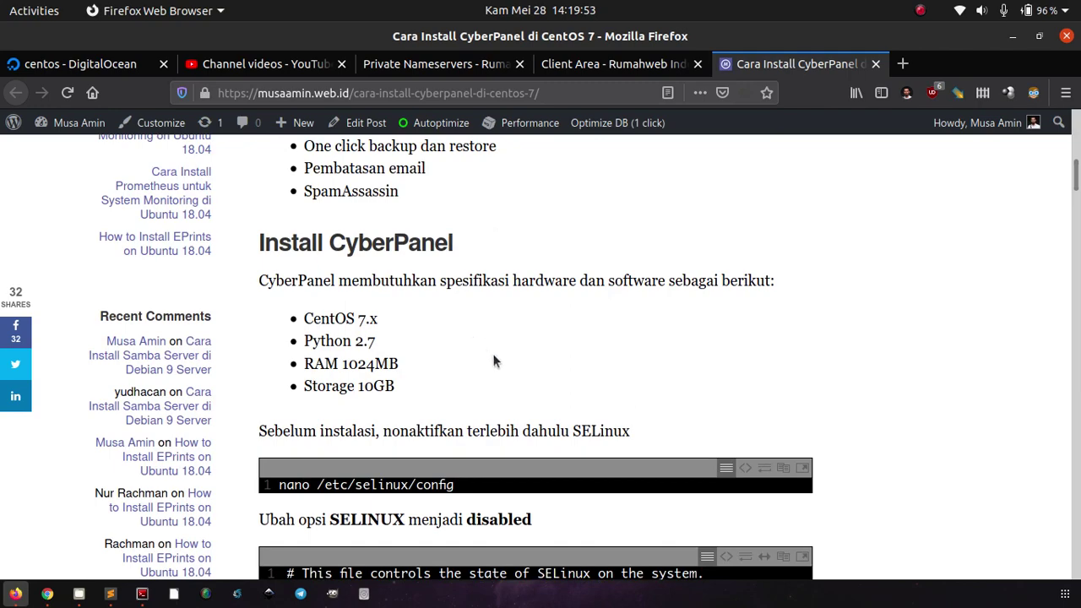
{"action": "scroll", "coordinate": [521, 373], "scroll_direction": "up", "scroll_amount": 2}
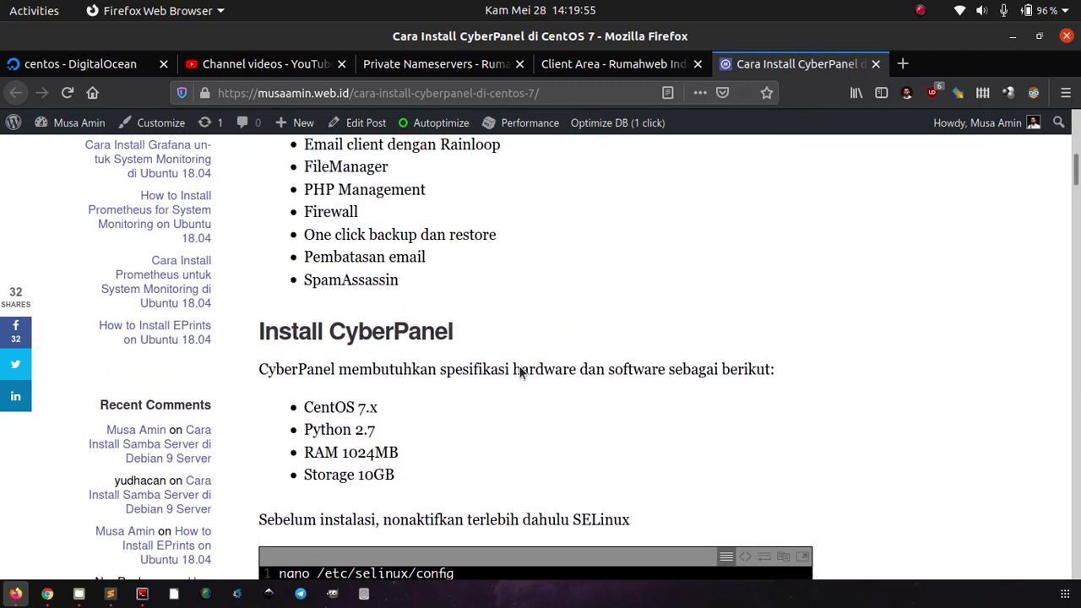
{"action": "scroll", "coordinate": [520, 372], "scroll_direction": "down", "scroll_amount": 3}
{"action": "scroll", "coordinate": [519, 366], "scroll_direction": "down", "scroll_amount": 4}
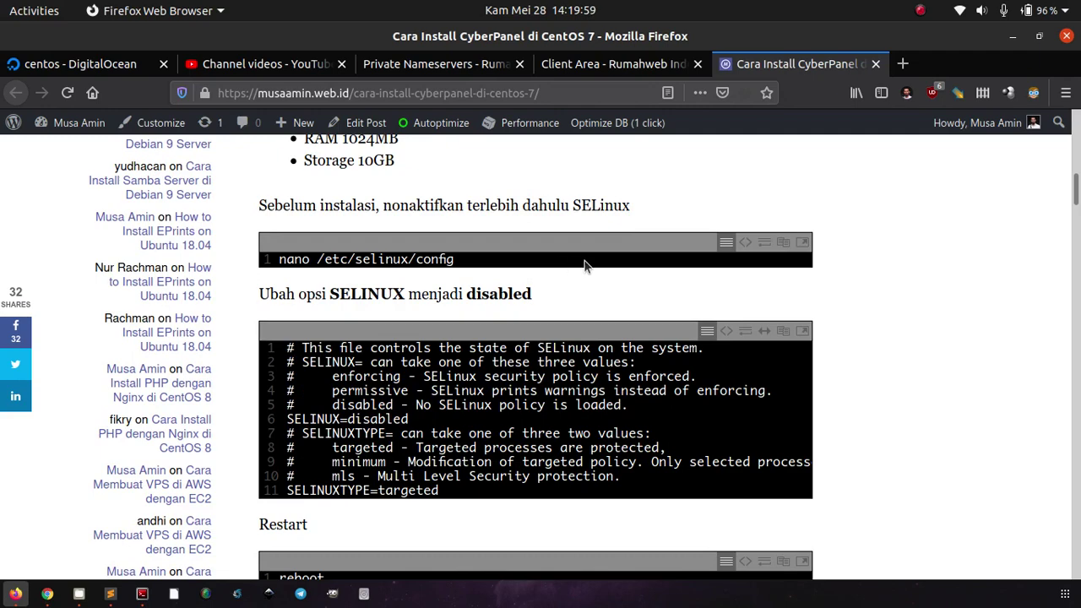
{"action": "scroll", "coordinate": [586, 265], "scroll_direction": "down", "scroll_amount": 10}
{"action": "scroll", "coordinate": [587, 266], "scroll_direction": "up", "scroll_amount": 2}
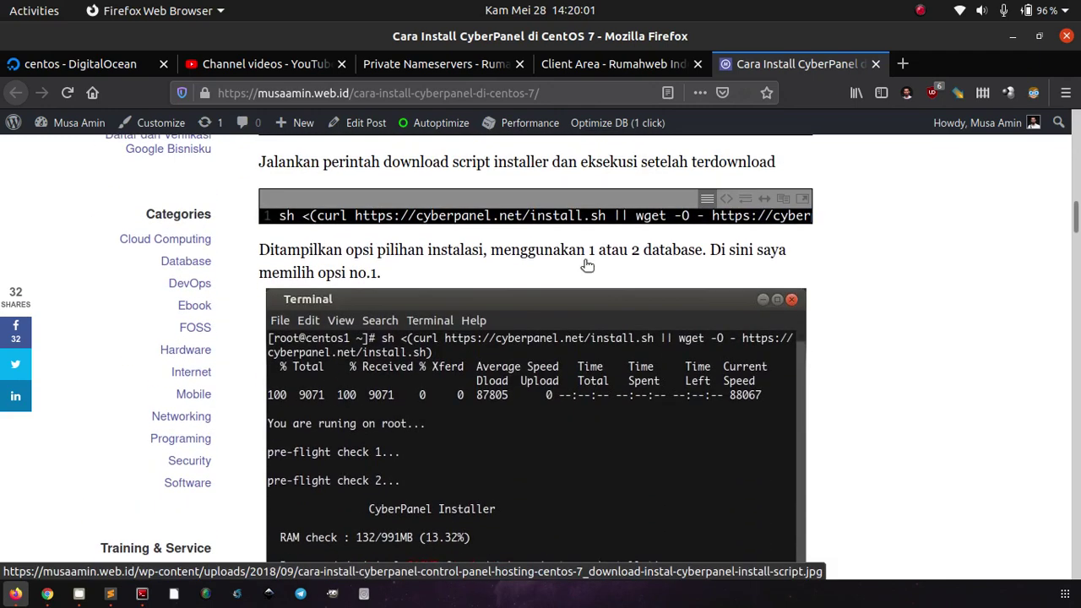
{"action": "scroll", "coordinate": [587, 266], "scroll_direction": "up", "scroll_amount": 1}
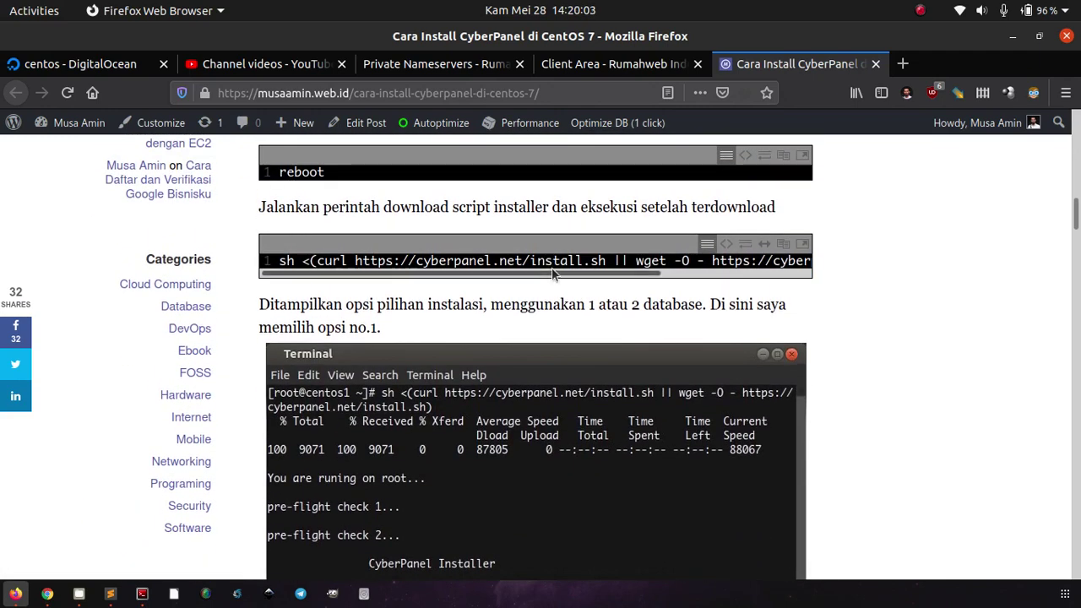
{"action": "left_click", "coordinate": [677, 273]}
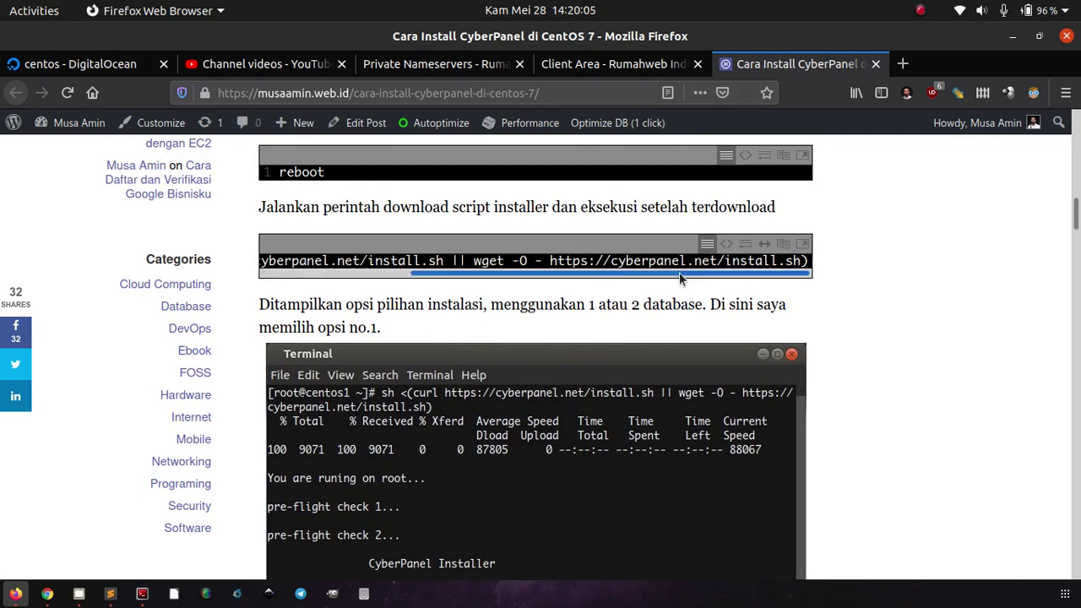
{"action": "scroll", "coordinate": [892, 328], "scroll_direction": "down", "scroll_amount": 4}
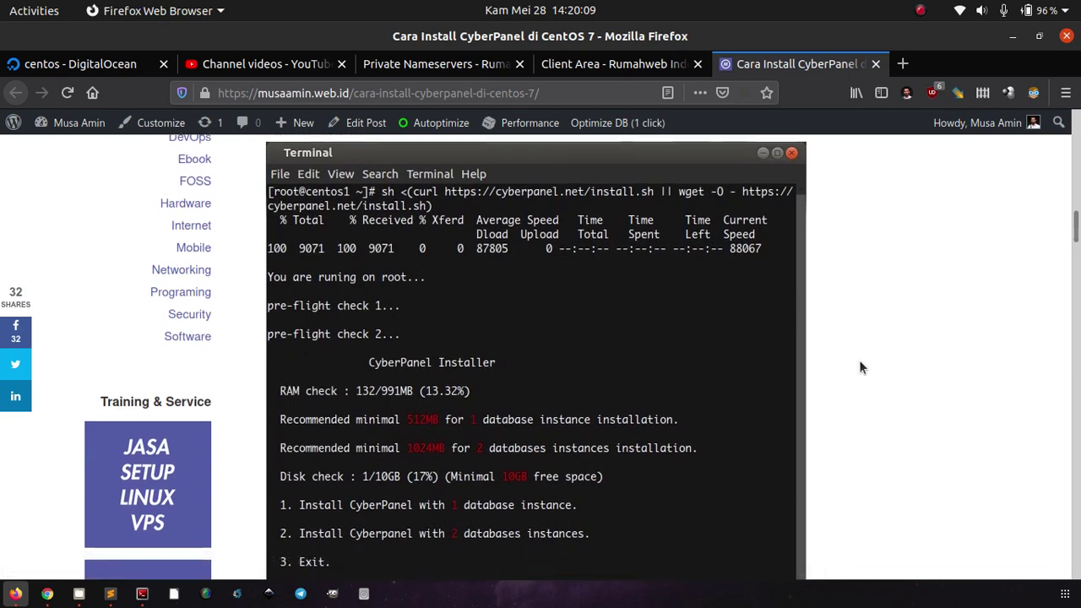
{"action": "scroll", "coordinate": [857, 362], "scroll_direction": "down", "scroll_amount": 4}
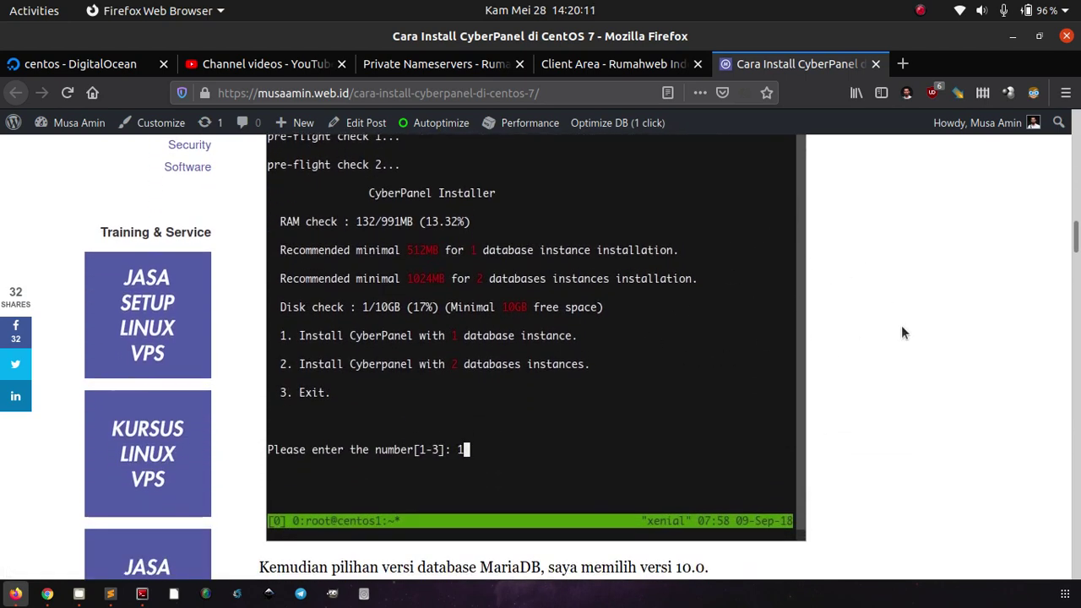
{"action": "scroll", "coordinate": [900, 330], "scroll_direction": "down", "scroll_amount": 4}
{"action": "scroll", "coordinate": [901, 329], "scroll_direction": "down", "scroll_amount": 5}
{"action": "scroll", "coordinate": [900, 338], "scroll_direction": "down", "scroll_amount": 13}
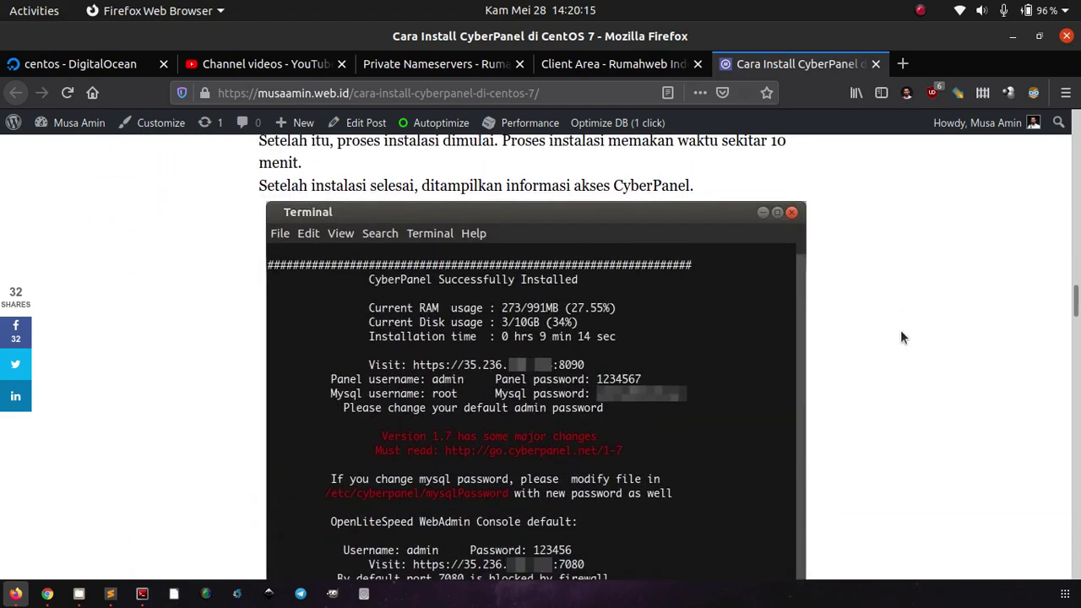
{"action": "scroll", "coordinate": [900, 338], "scroll_direction": "up", "scroll_amount": 7}
{"action": "scroll", "coordinate": [918, 319], "scroll_direction": "down", "scroll_amount": 9}
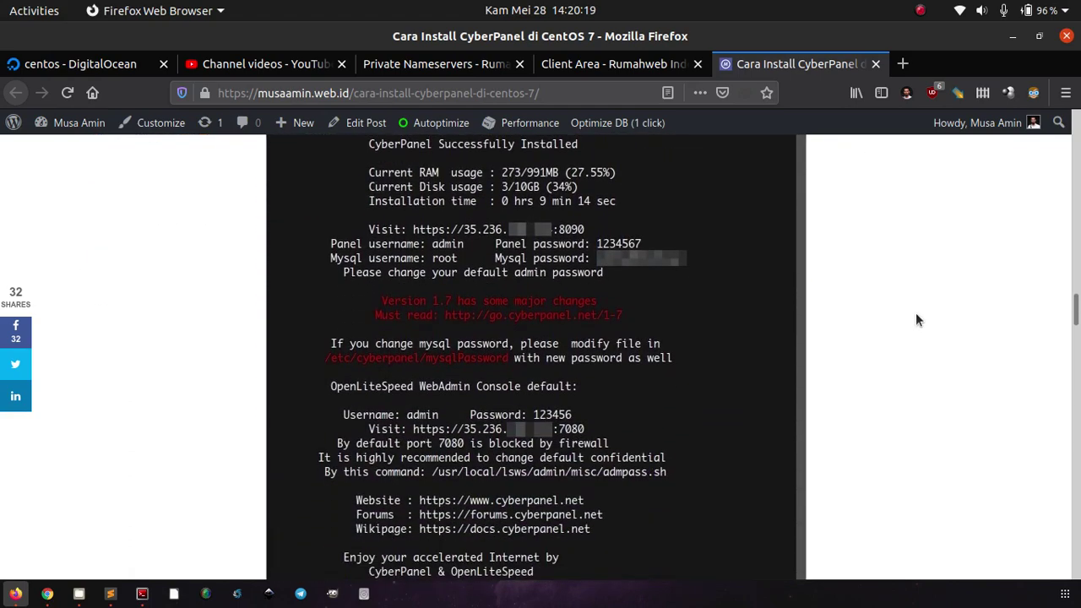
{"action": "scroll", "coordinate": [918, 319], "scroll_direction": "down", "scroll_amount": 4}
{"action": "scroll", "coordinate": [918, 320], "scroll_direction": "up", "scroll_amount": 5}
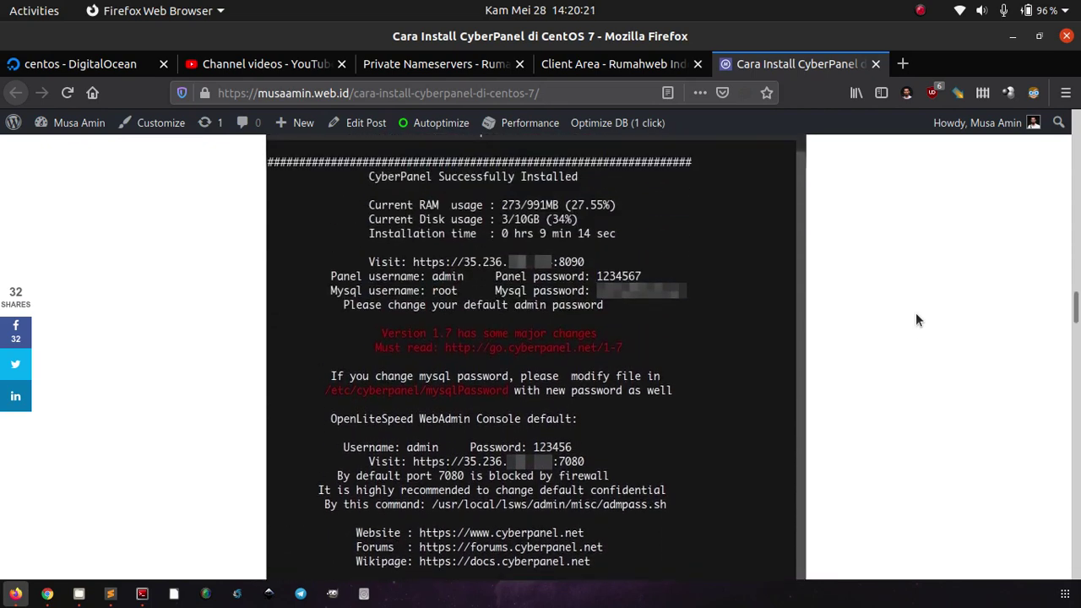
{"action": "scroll", "coordinate": [915, 319], "scroll_direction": "up", "scroll_amount": 12}
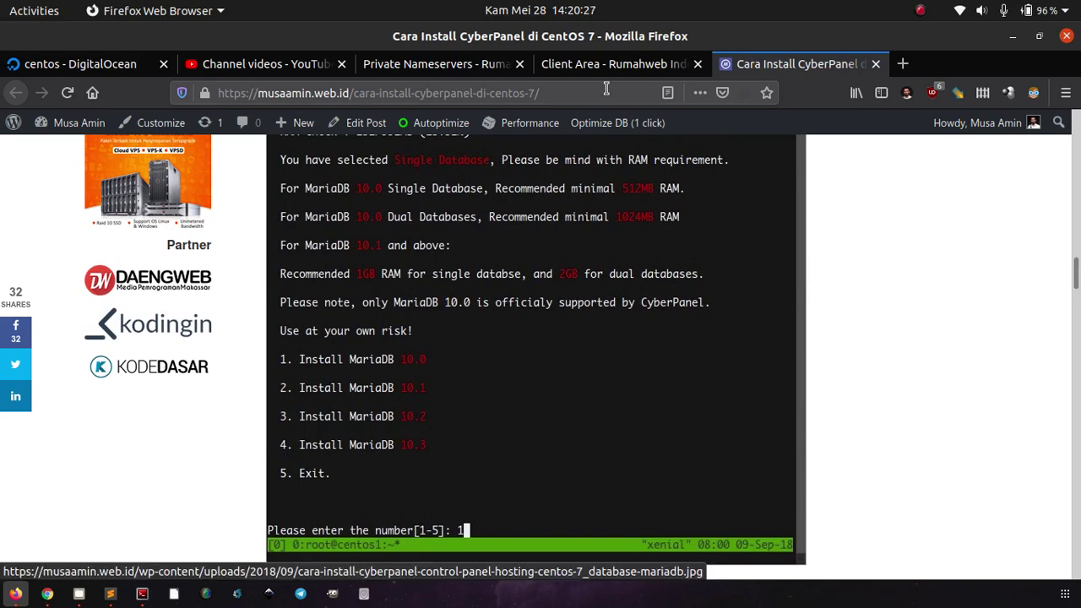
Step: Check the domain uses custom nameservers ns1, ns2 and ns3.getbox.xyz in Rumahweb, alongside CyberPanel's website list
{"action": "key", "text": "alt+Tab"}
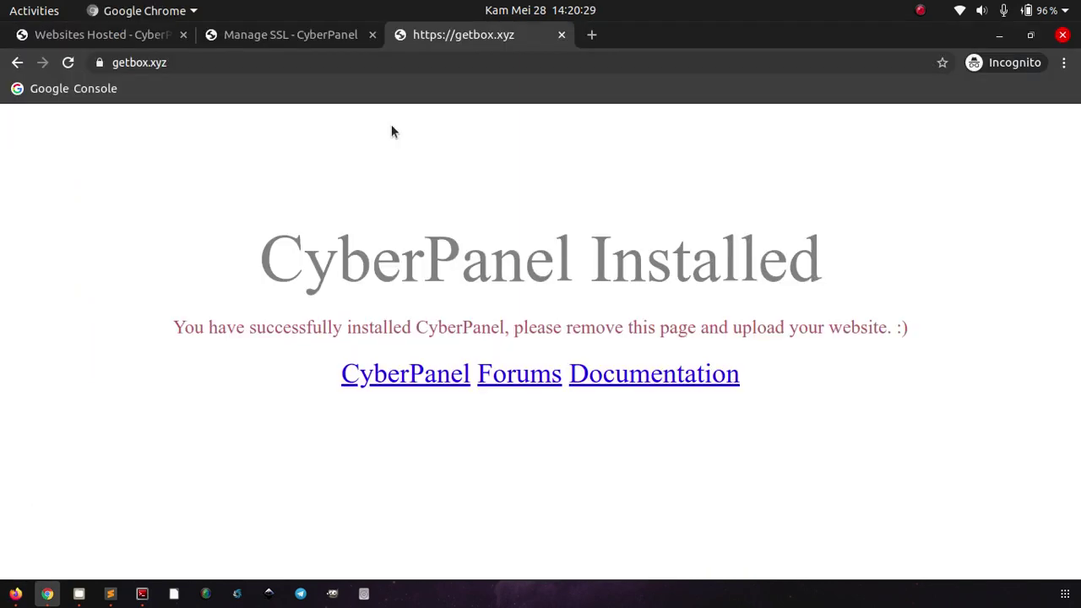
{"action": "left_click", "coordinate": [130, 35]}
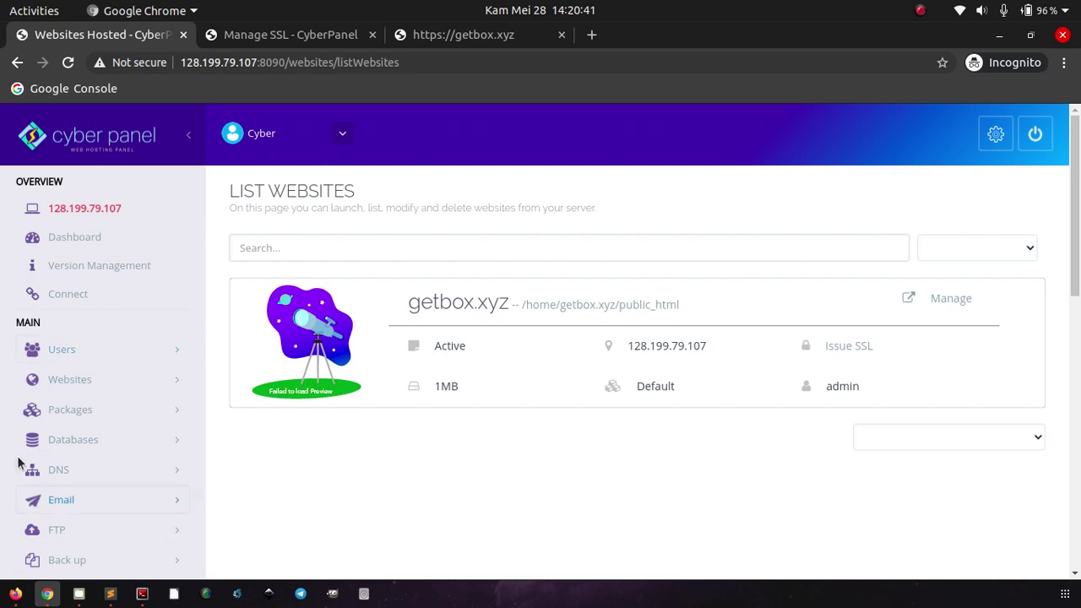
{"action": "left_click", "coordinate": [15, 594]}
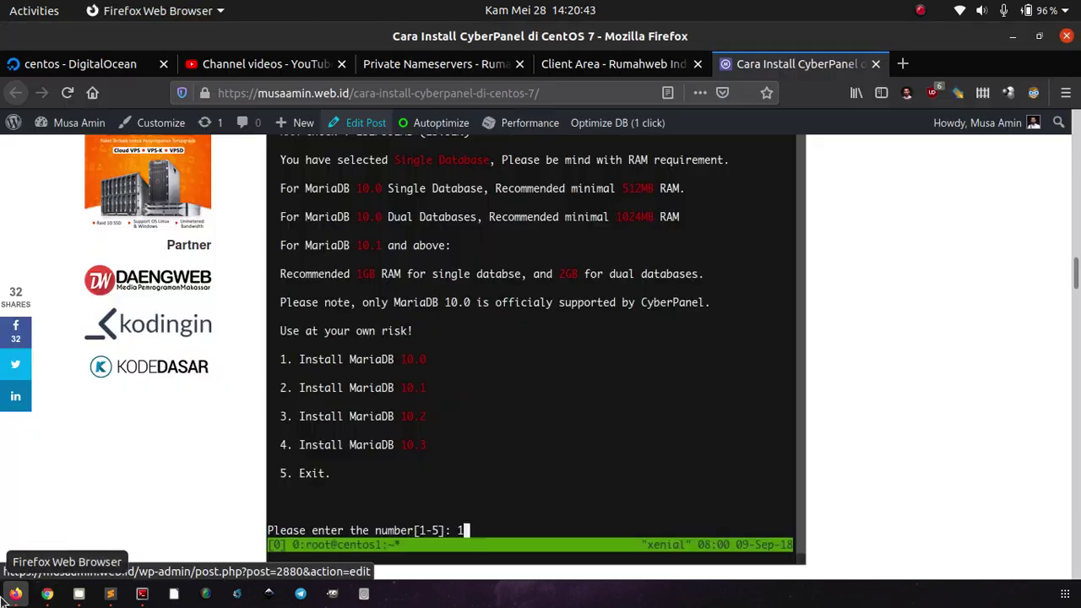
{"action": "left_click", "coordinate": [424, 71]}
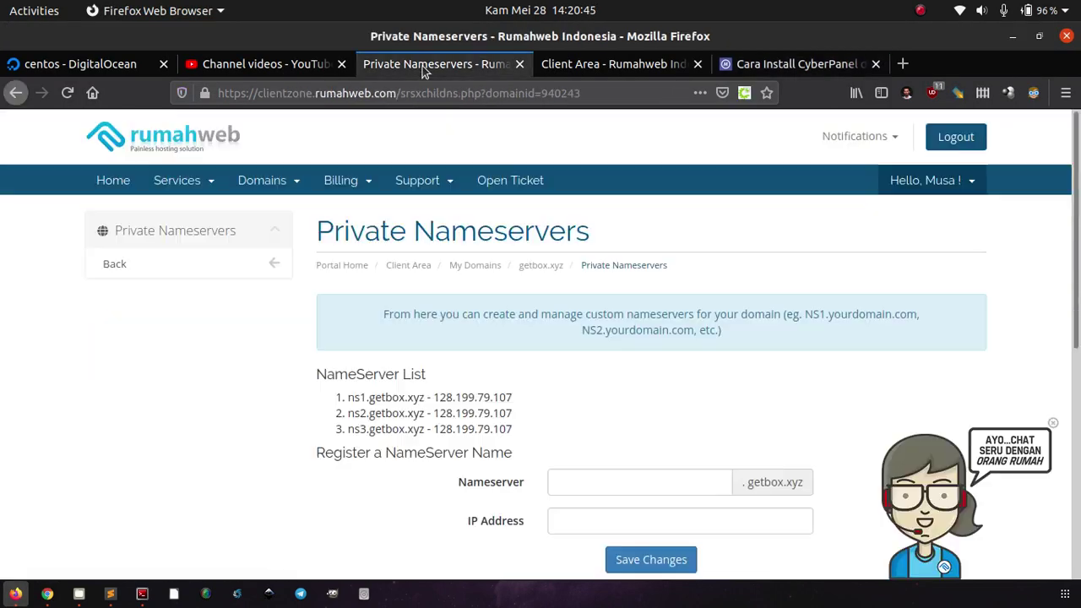
{"action": "left_click", "coordinate": [564, 69]}
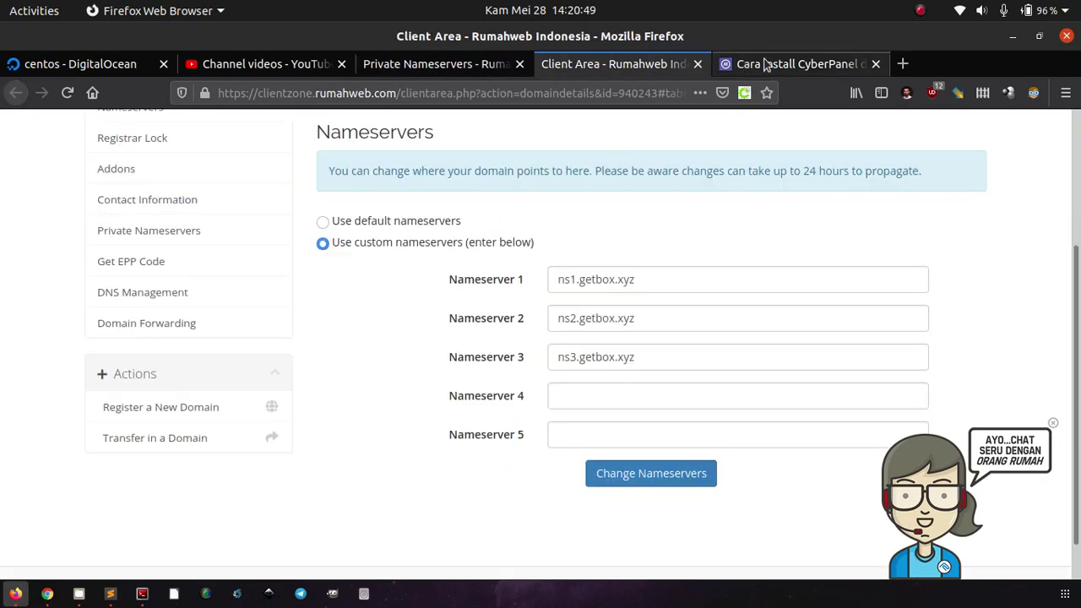
{"action": "left_click", "coordinate": [48, 594]}
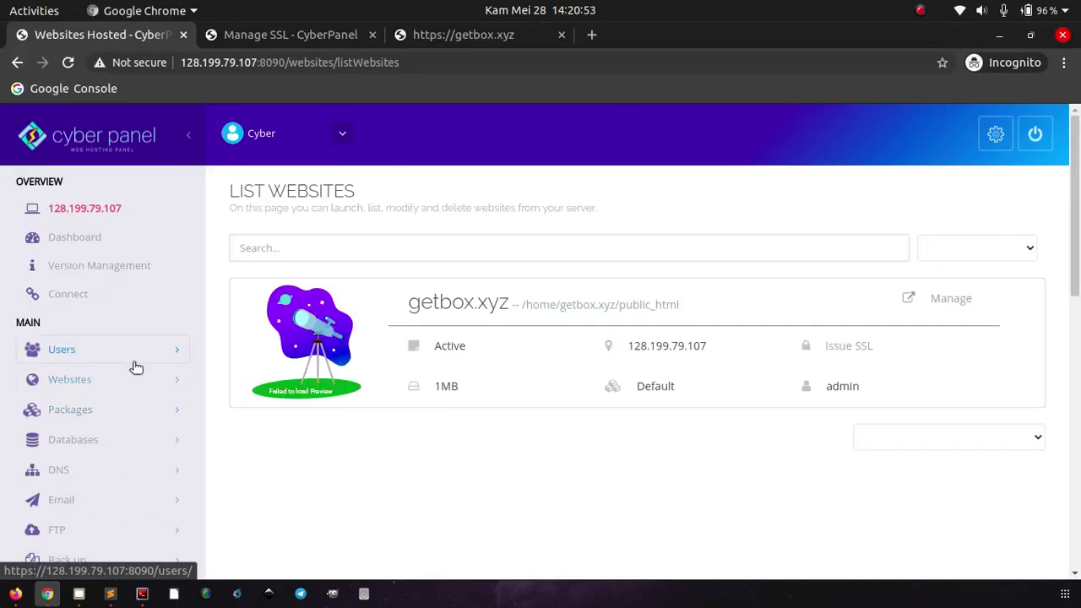